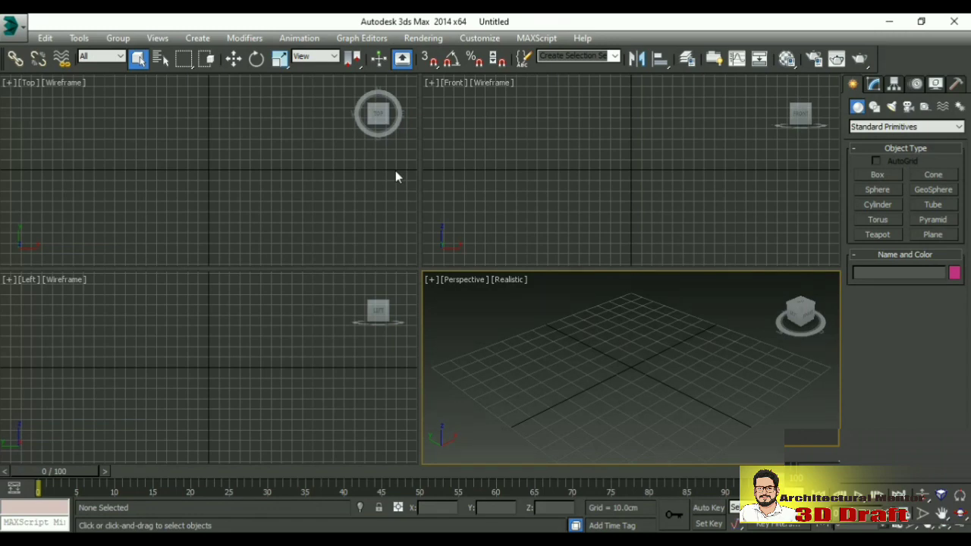
Open Render Setup from the Rendering menu
{"action": "left_click", "coordinate": [419, 38]}
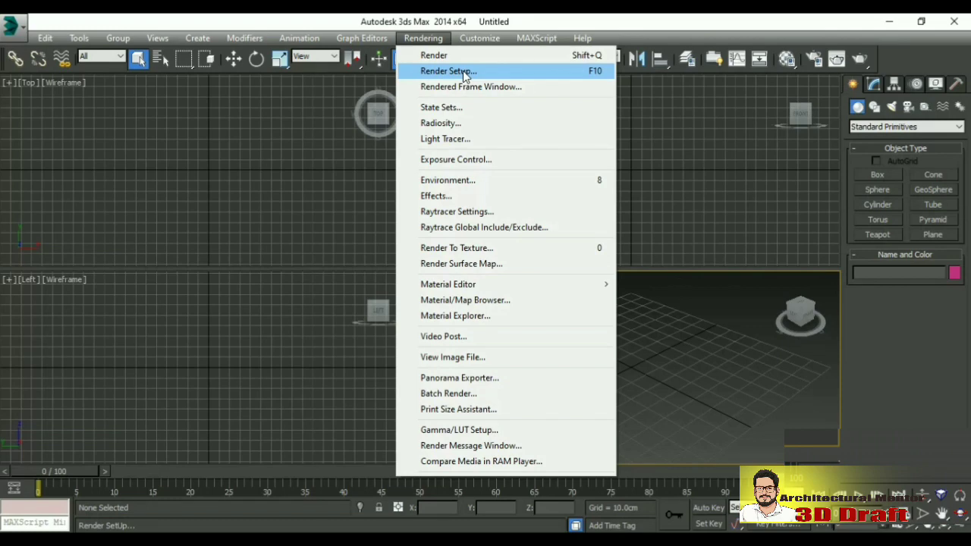
{"action": "left_click", "coordinate": [464, 71]}
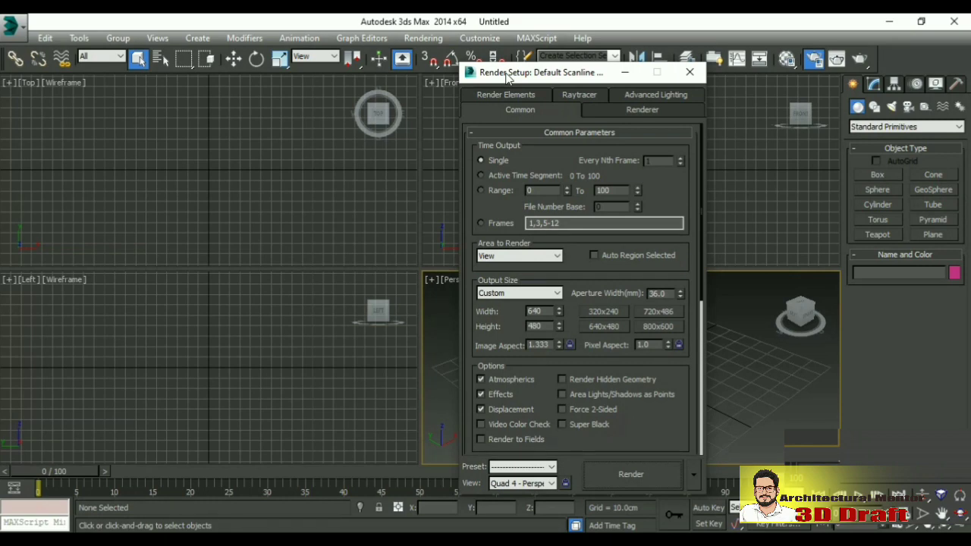
{"action": "left_click_drag", "start_coordinate": [506, 76], "coordinate": [486, 58]}
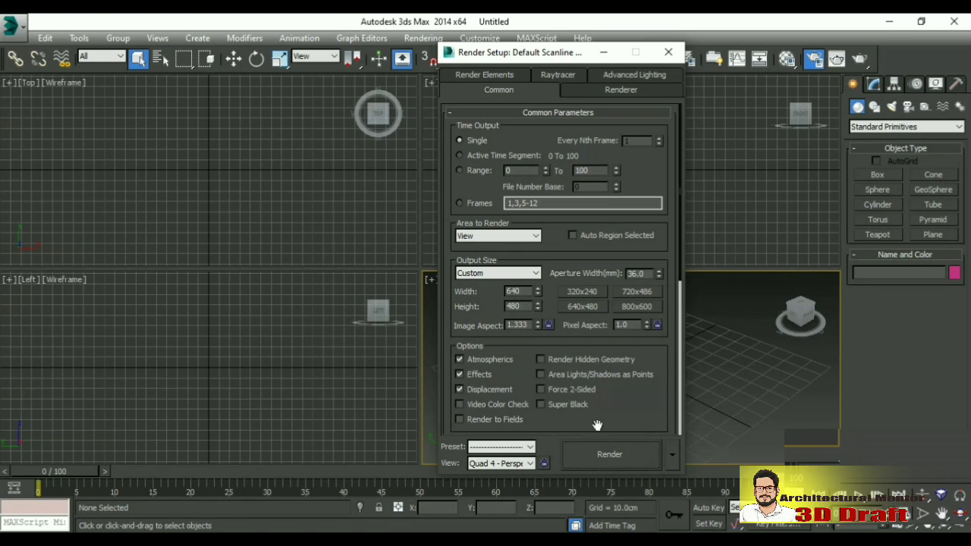
{"action": "mouse_move", "coordinate": [612, 414]}
{"action": "left_mouse_down"}
{"action": "mouse_move", "coordinate": [606, 368]}
{"action": "mouse_move", "coordinate": [581, 329]}
{"action": "mouse_move", "coordinate": [487, 264]}
{"action": "left_mouse_up"}
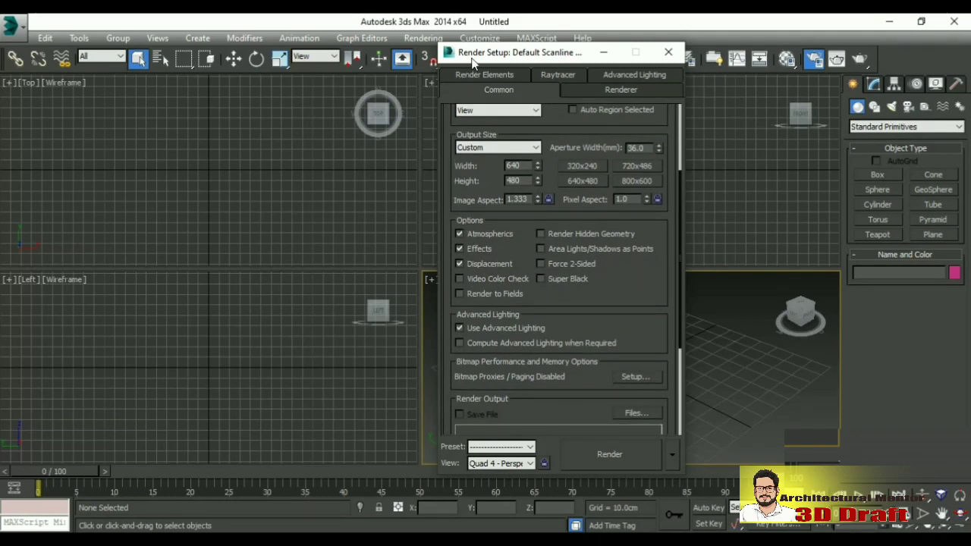
{"action": "left_click_drag", "start_coordinate": [476, 60], "coordinate": [492, 67]}
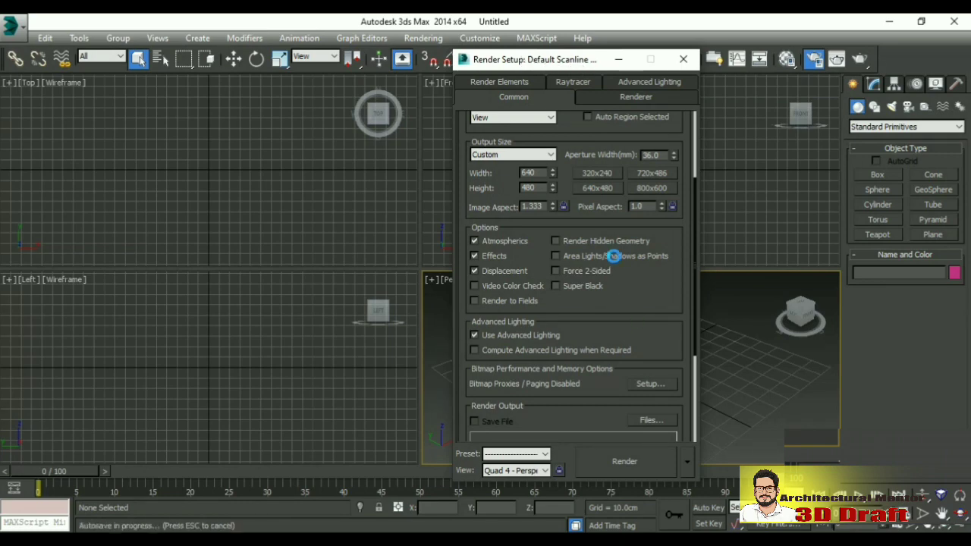
{"action": "scroll", "coordinate": [614, 256], "scroll_direction": "down", "scroll_amount": 2}
{"action": "scroll", "coordinate": [618, 256], "scroll_direction": "down", "scroll_amount": 3}
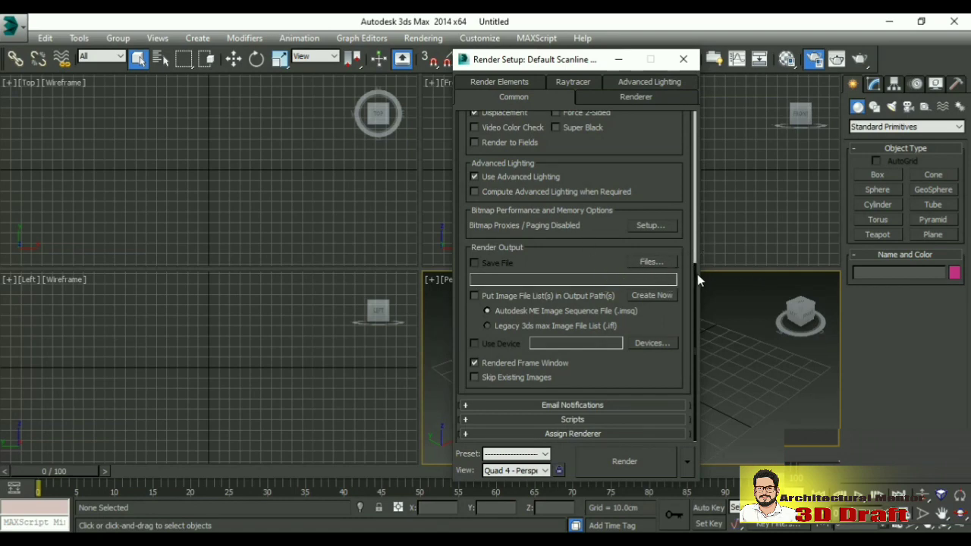
{"action": "left_click", "coordinate": [546, 313]}
{"action": "scroll", "coordinate": [580, 258], "scroll_direction": "up", "scroll_amount": 5}
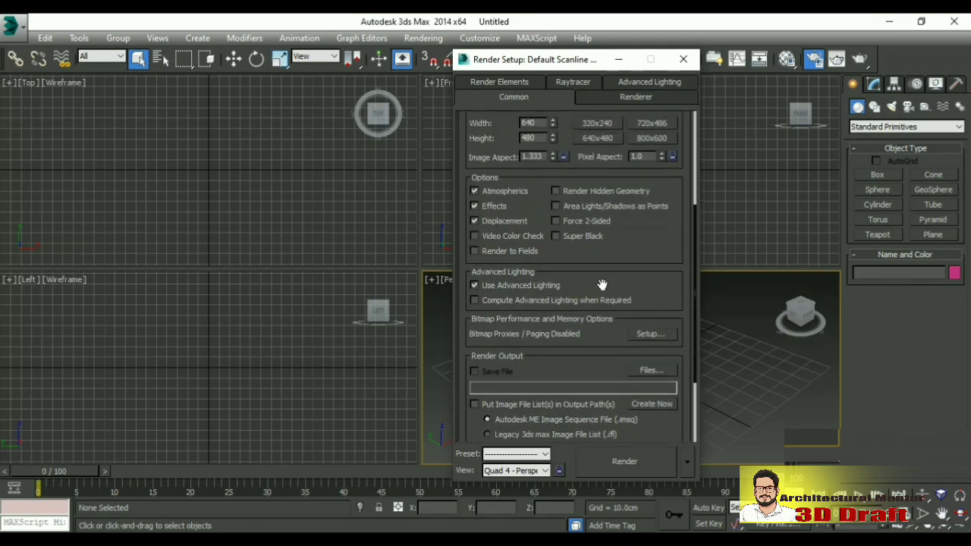
{"action": "scroll", "coordinate": [599, 282], "scroll_direction": "down", "scroll_amount": 3}
{"action": "left_click_drag", "start_coordinate": [578, 258], "coordinate": [581, 263]}
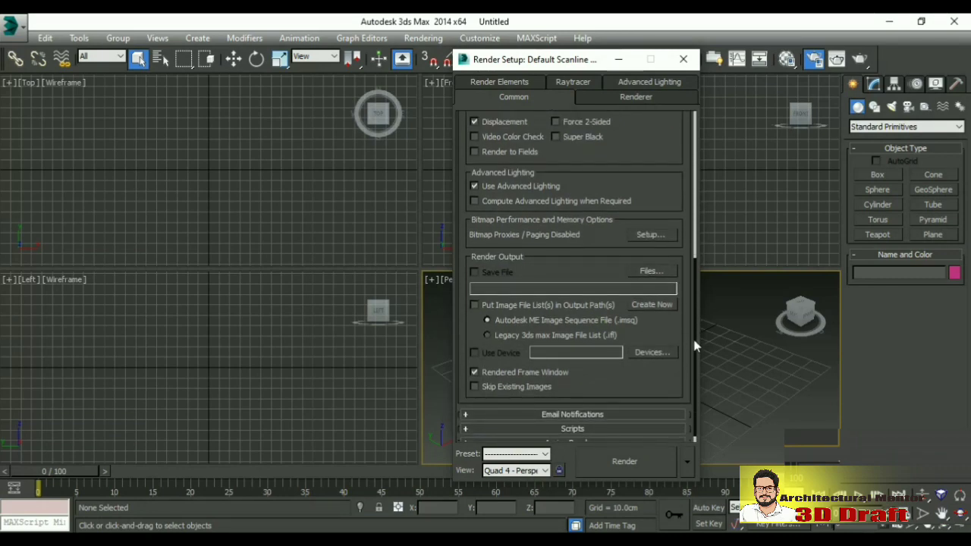
{"action": "left_click_drag", "start_coordinate": [695, 345], "coordinate": [696, 411]}
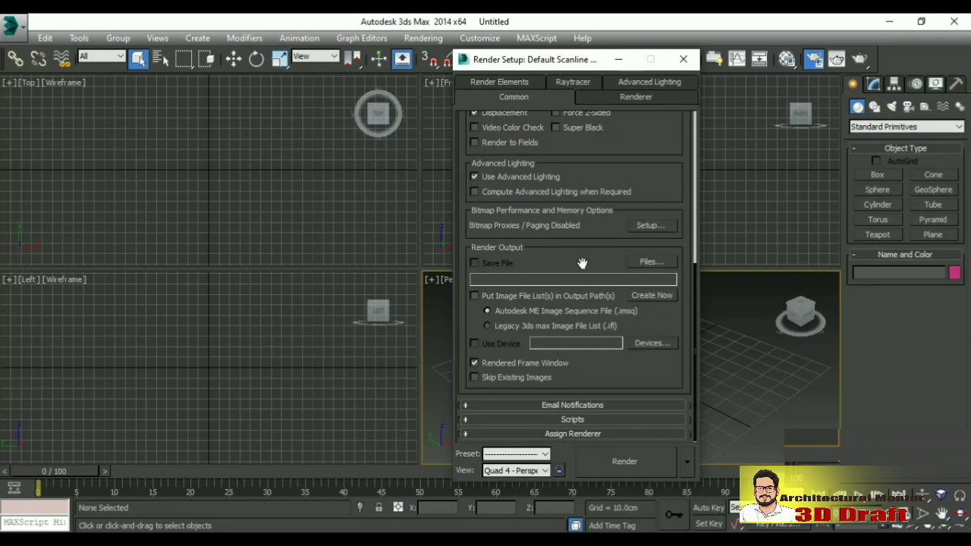
Expand Assign Renderer and open the Choose Renderer list for Production
{"action": "right_click", "coordinate": [581, 264]}
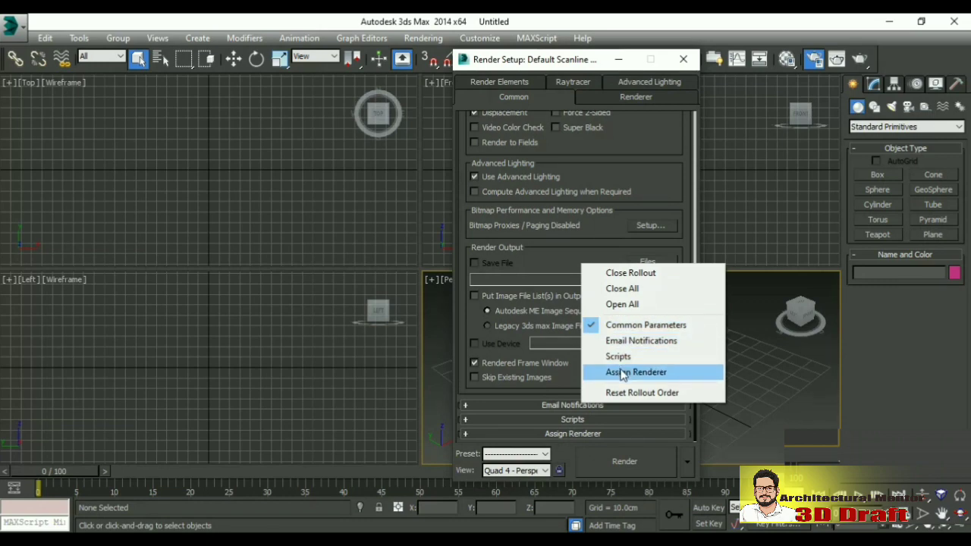
{"action": "left_click", "coordinate": [577, 434]}
{"action": "left_click", "coordinate": [577, 433]}
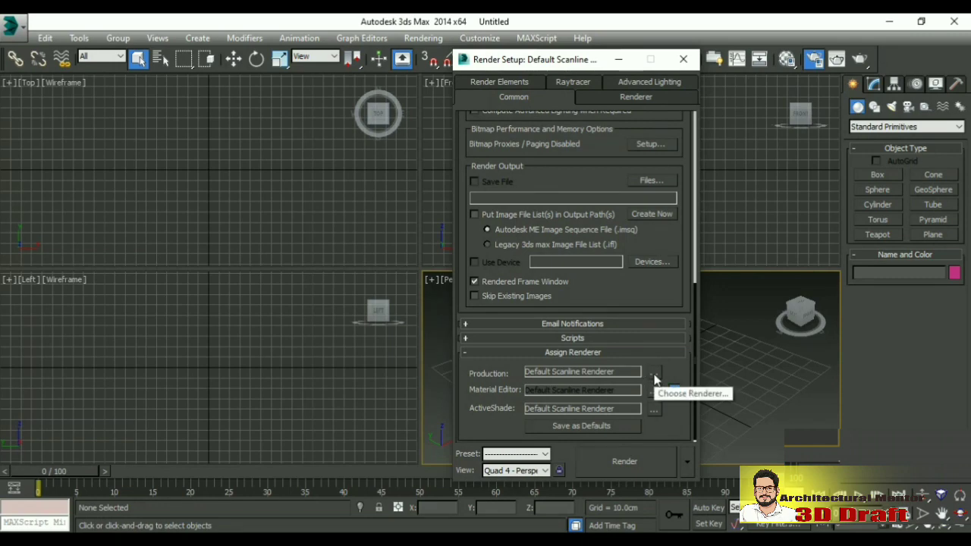
{"action": "left_click", "coordinate": [654, 373]}
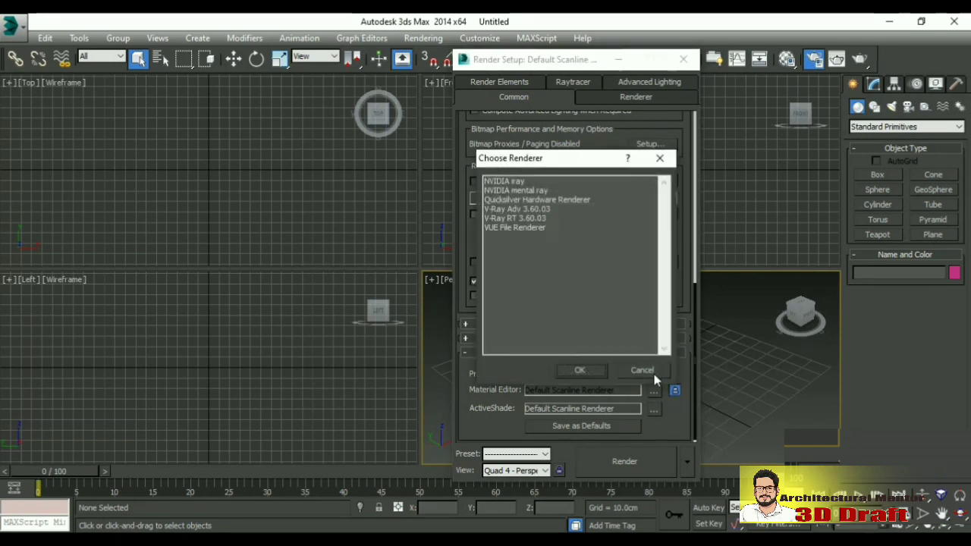
Select V-Ray Adv 3.60.03 in the Choose Renderer list
{"action": "left_click", "coordinate": [534, 209]}
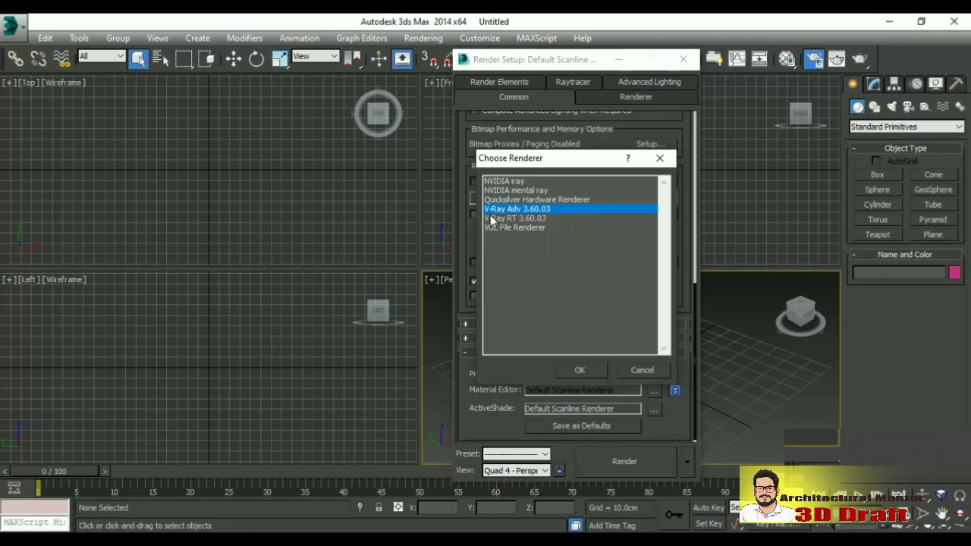
Confirm V-Ray Adv 3.60.03 as the Production renderer and reposition Render Setup
{"action": "left_click", "coordinate": [582, 372]}
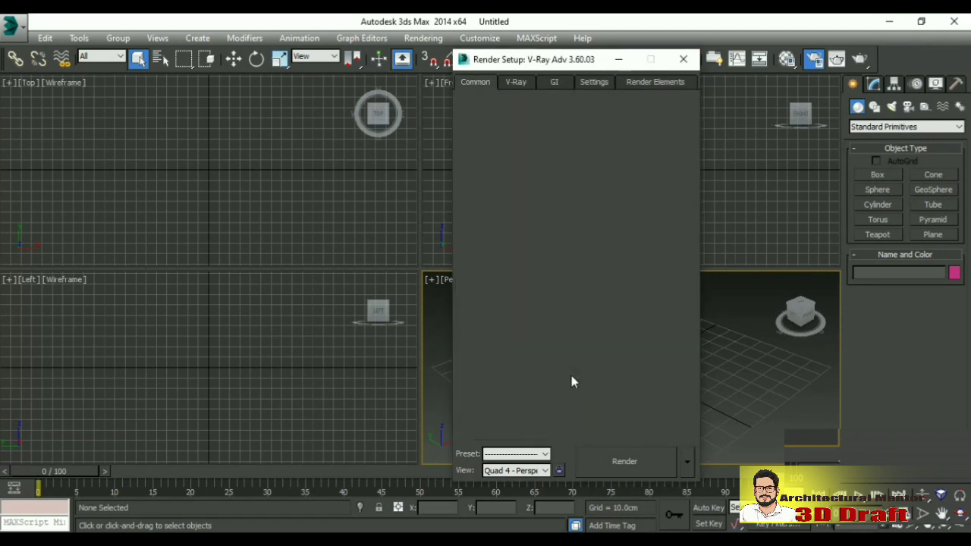
{"action": "left_click_drag", "start_coordinate": [486, 60], "coordinate": [505, 65]}
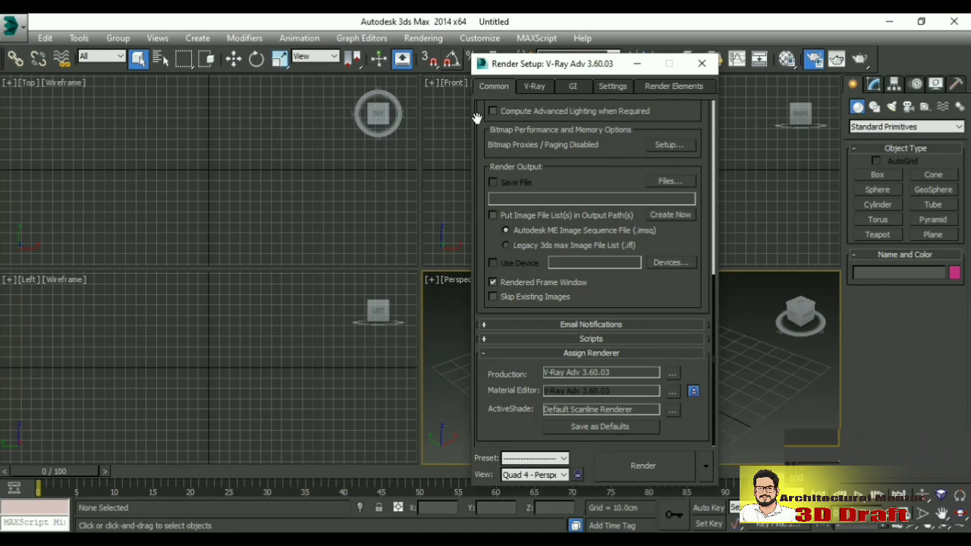
Show the V-Ray tab with its Progressive image sampler settings
{"action": "left_click", "coordinate": [535, 89]}
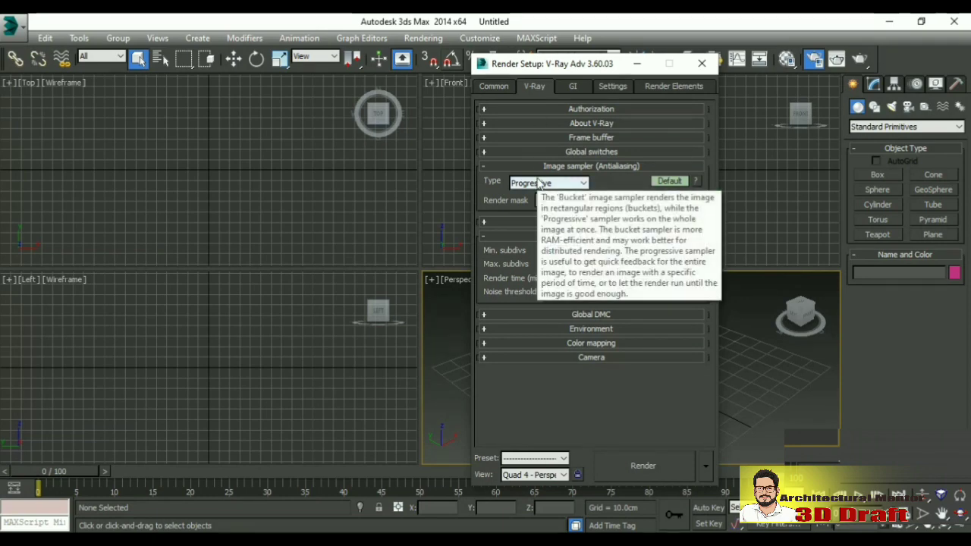
{"action": "mouse_move", "coordinate": [547, 183]}
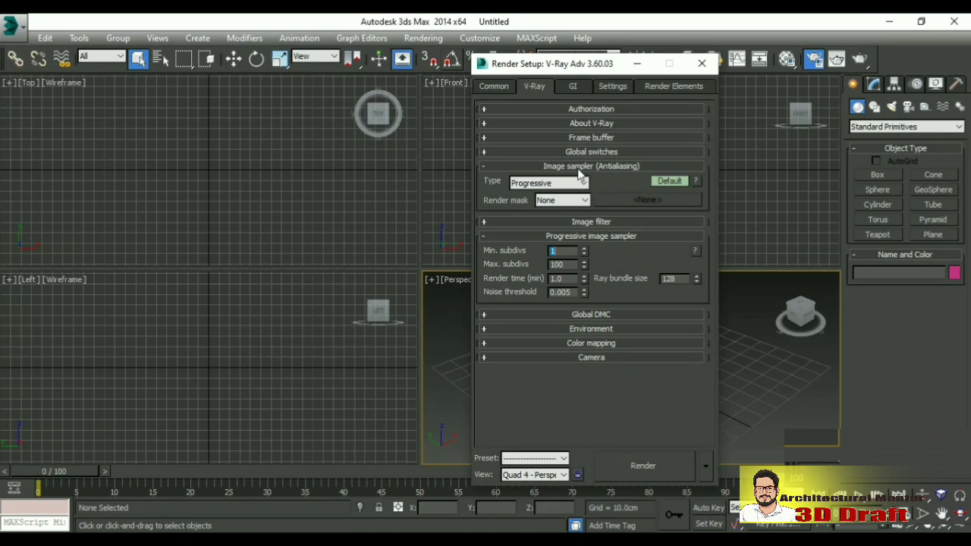
{"action": "left_click", "coordinate": [533, 184]}
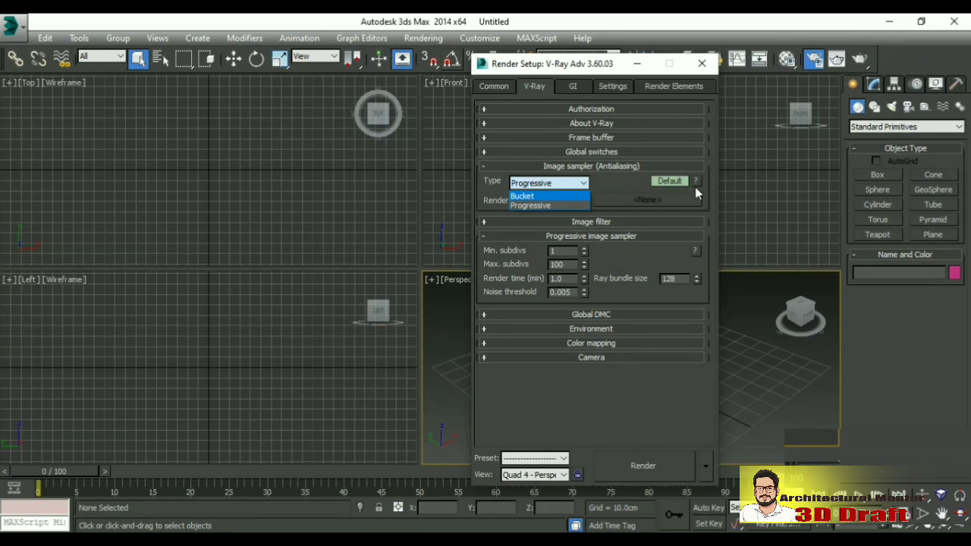
Change the image sampler type from Progressive to Bucket, then show the GI tab
{"action": "left_click", "coordinate": [546, 205]}
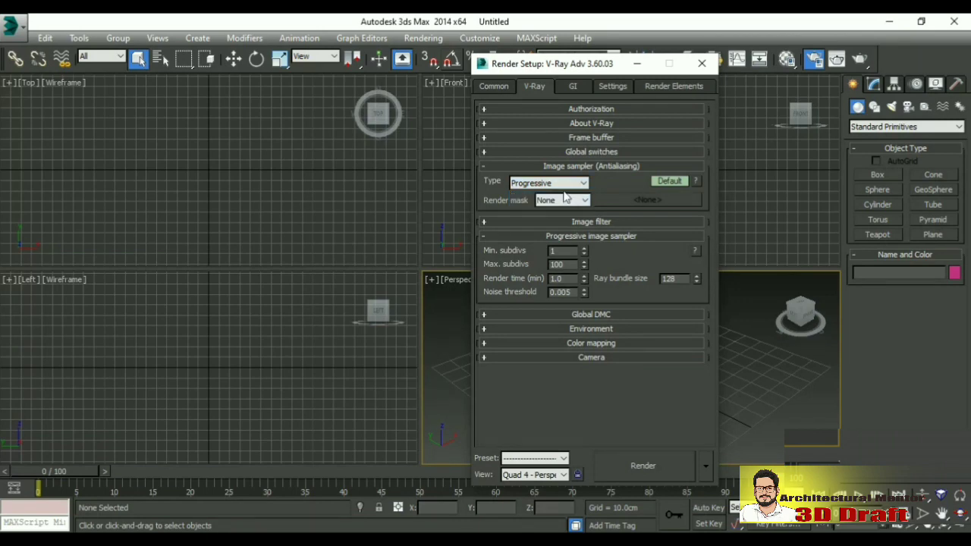
{"action": "left_click", "coordinate": [562, 183]}
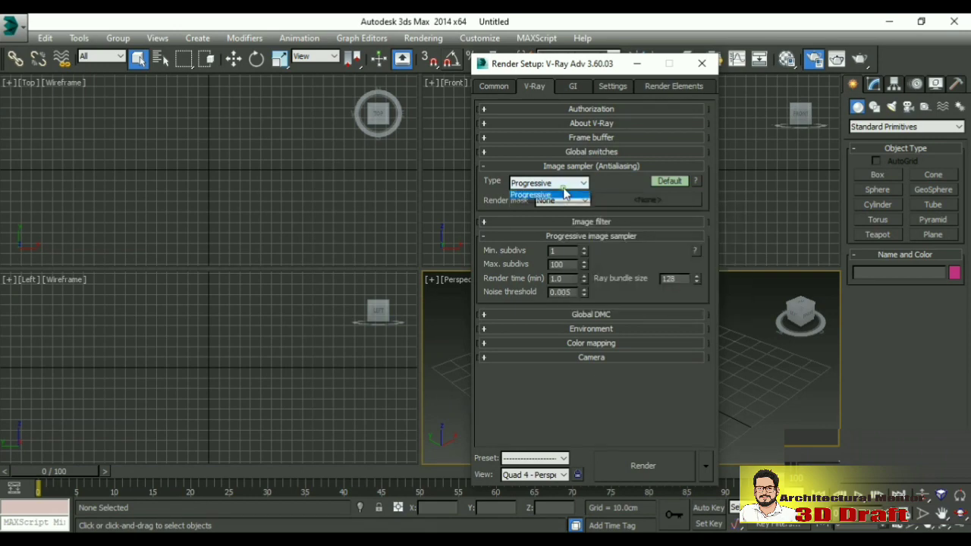
{"action": "left_click", "coordinate": [540, 199]}
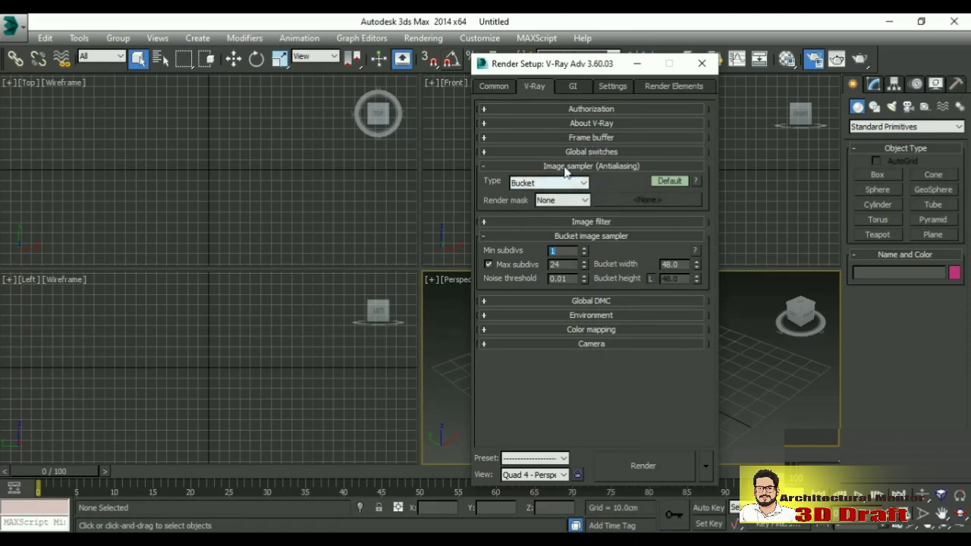
{"action": "left_click", "coordinate": [571, 88]}
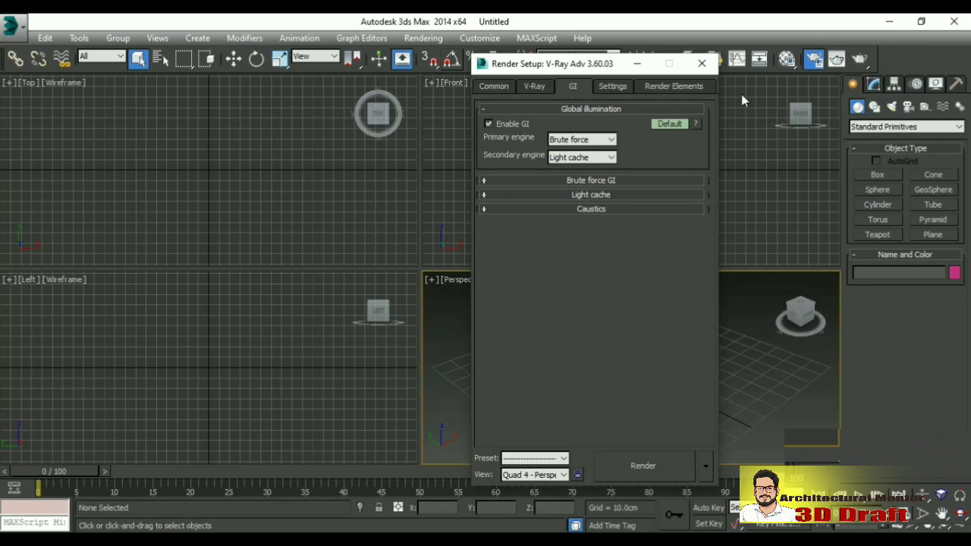
Make Irradiance map the primary GI engine with its preset set to Very low
{"action": "left_click", "coordinate": [582, 142]}
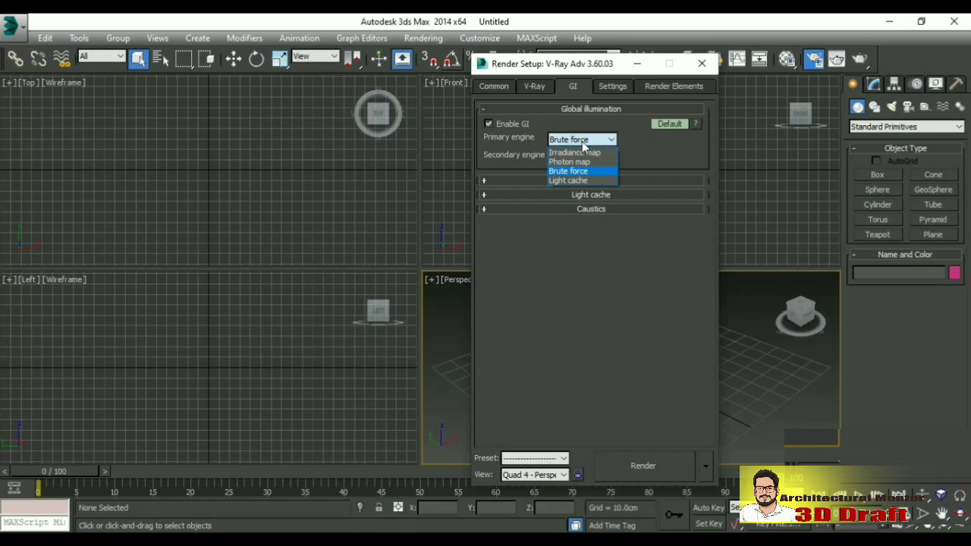
{"action": "left_click", "coordinate": [574, 153]}
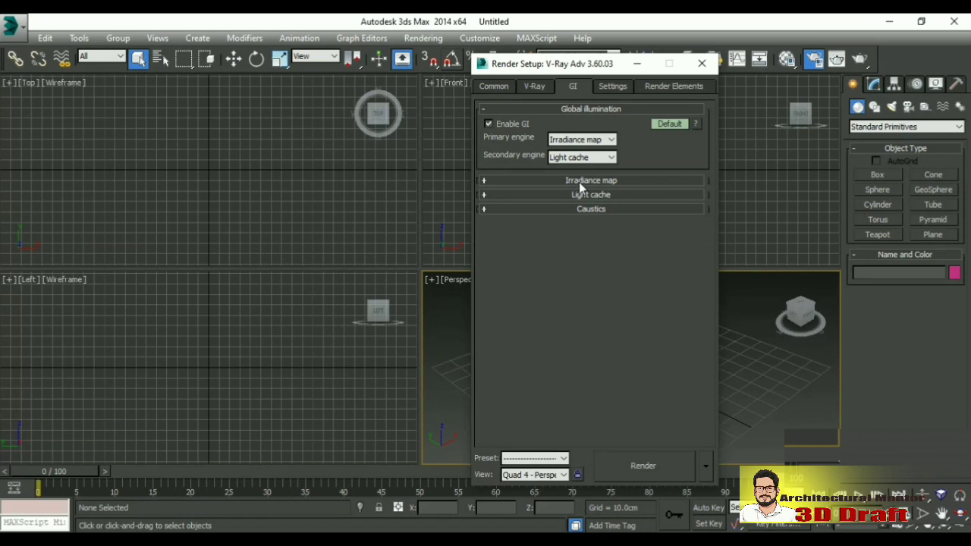
{"action": "left_click", "coordinate": [579, 182]}
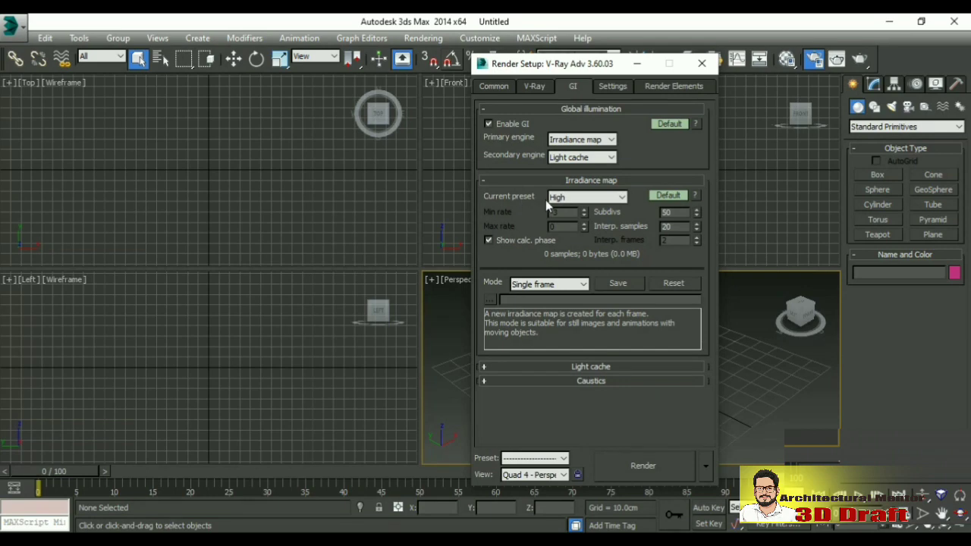
{"action": "left_click", "coordinate": [581, 198]}
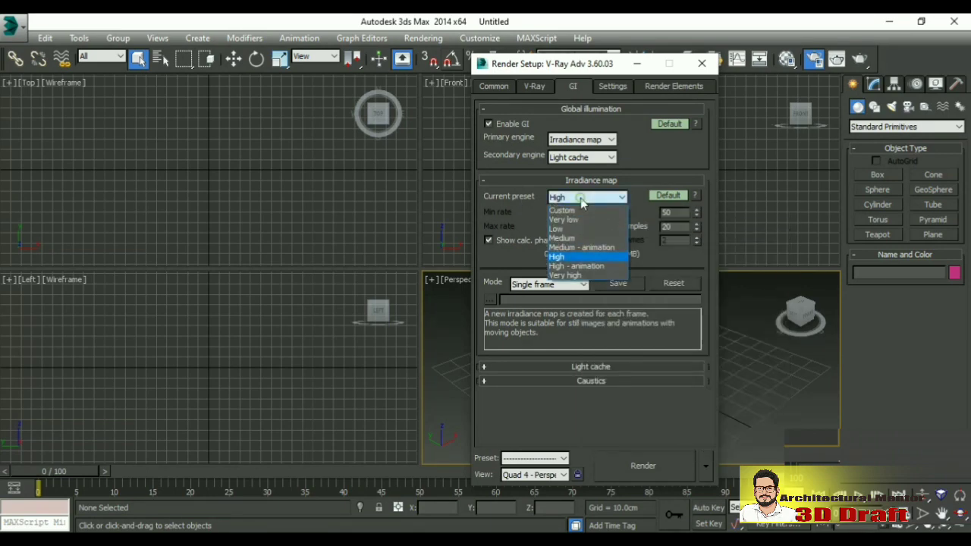
{"action": "left_click", "coordinate": [563, 220]}
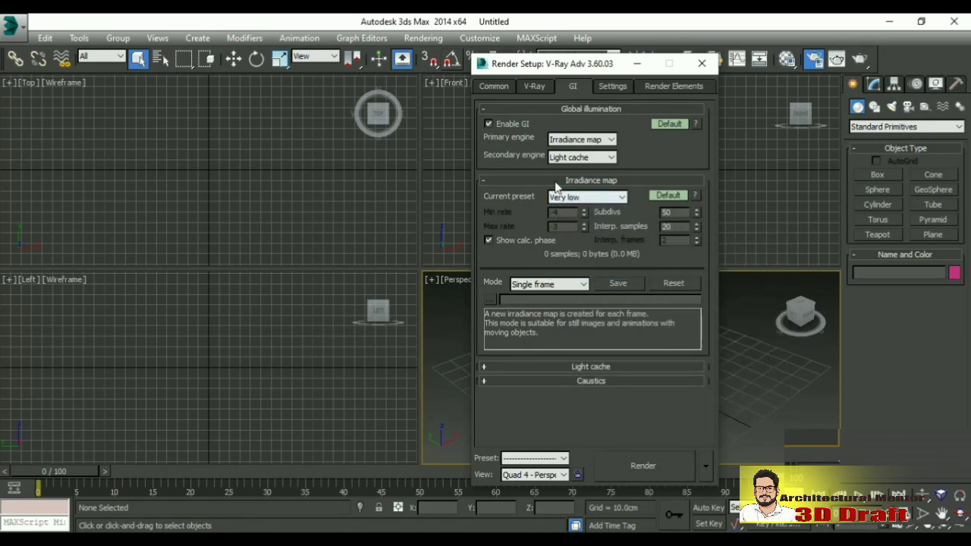
{"action": "left_click", "coordinate": [556, 182]}
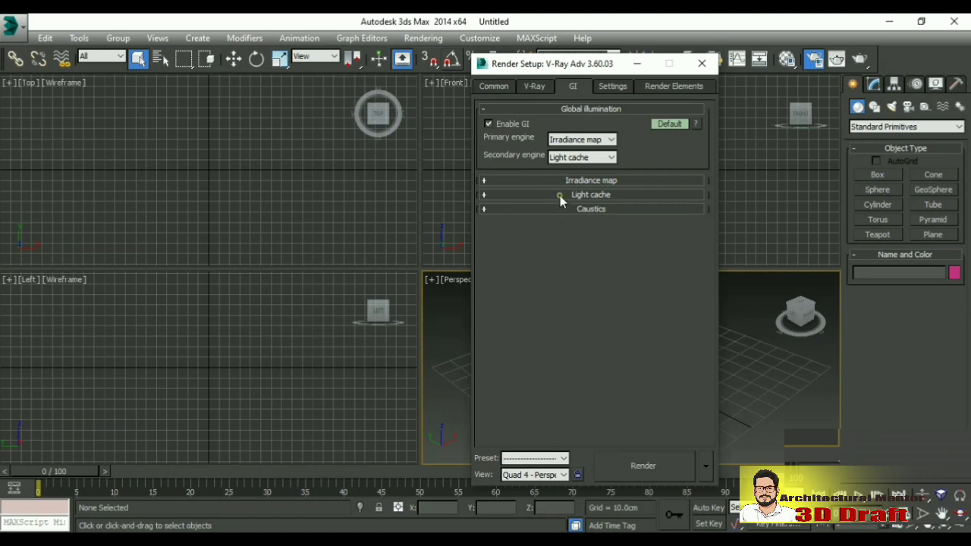
Change the Light cache Subdivs value from 1000 to 500
{"action": "left_click", "coordinate": [560, 196]}
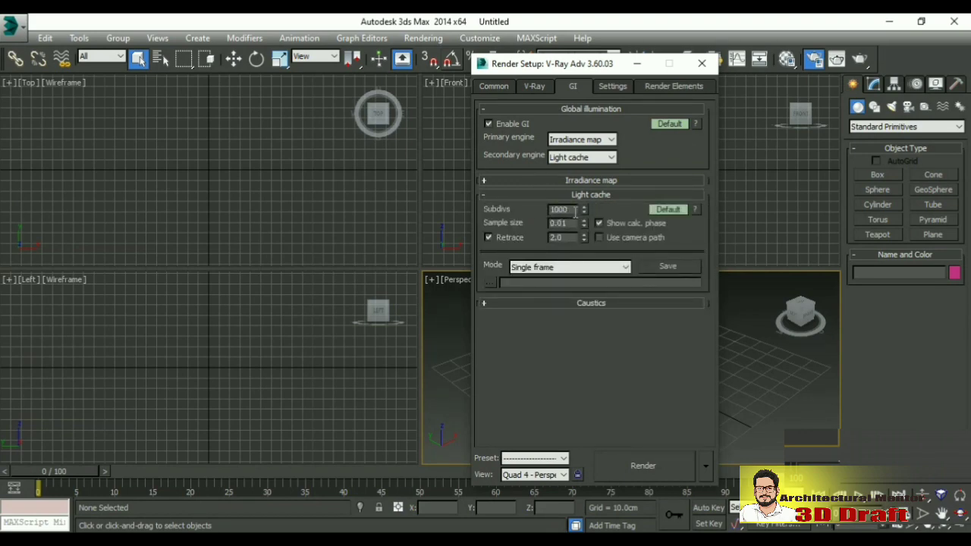
{"action": "double_click", "coordinate": [560, 210]}
{"action": "type", "text": "500"}
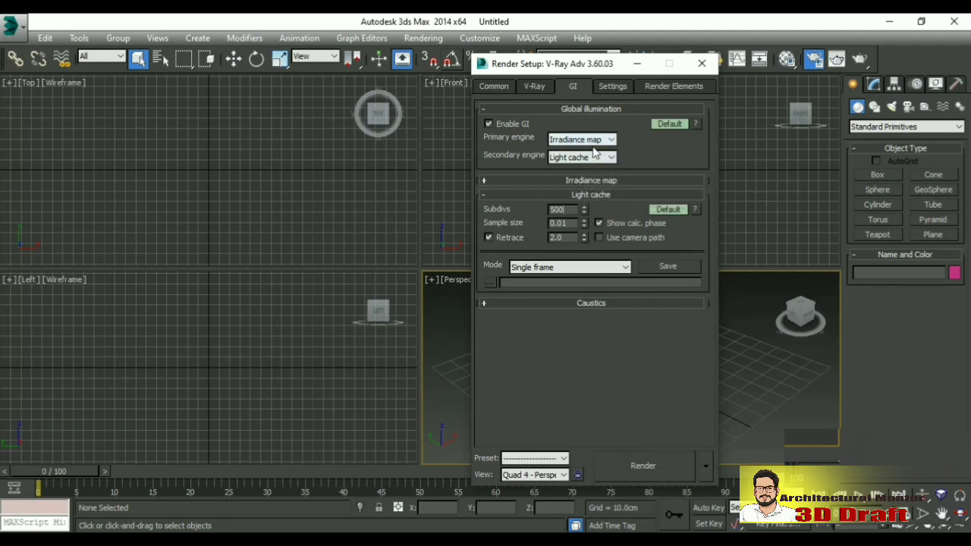
{"action": "mouse_move", "coordinate": [581, 140]}
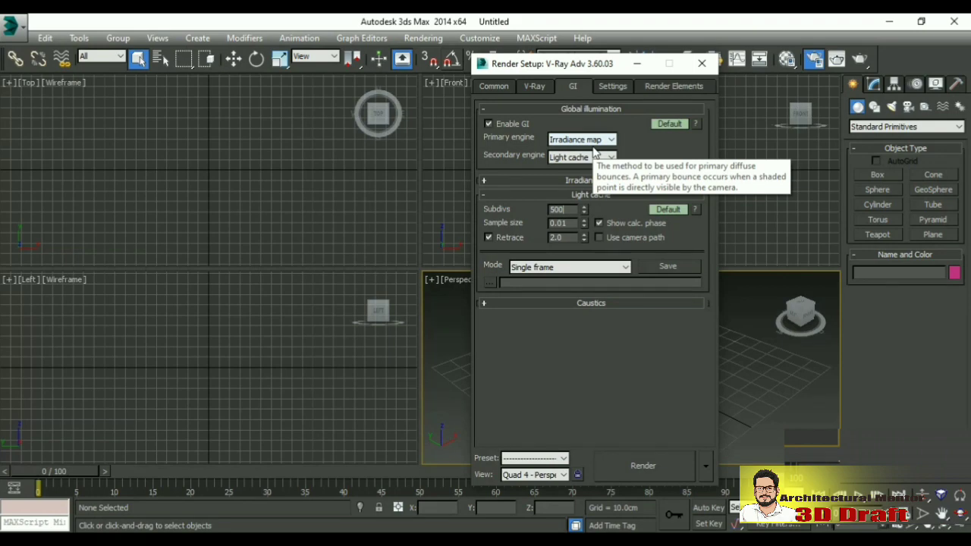
{"action": "left_click", "coordinate": [596, 140]}
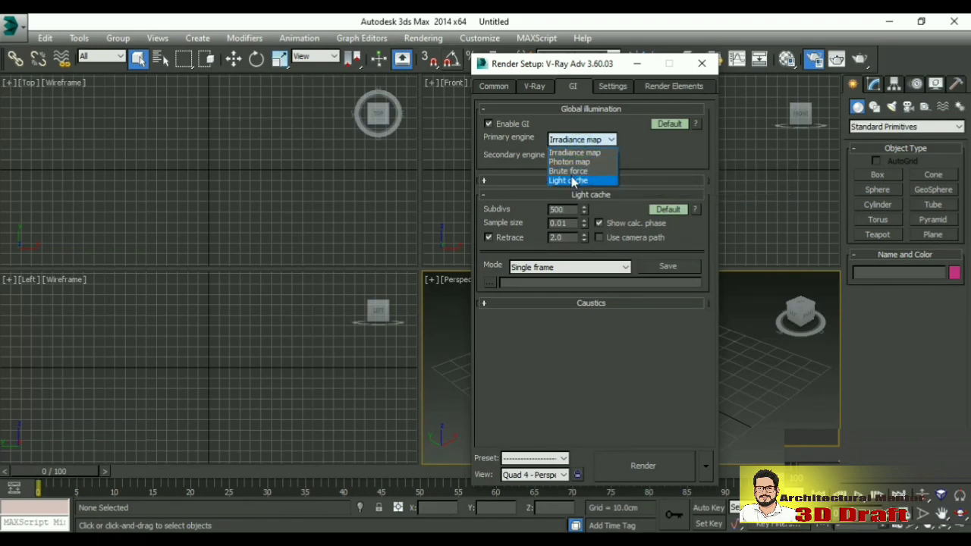
{"action": "left_click", "coordinate": [568, 171]}
{"action": "mouse_move", "coordinate": [580, 157]}
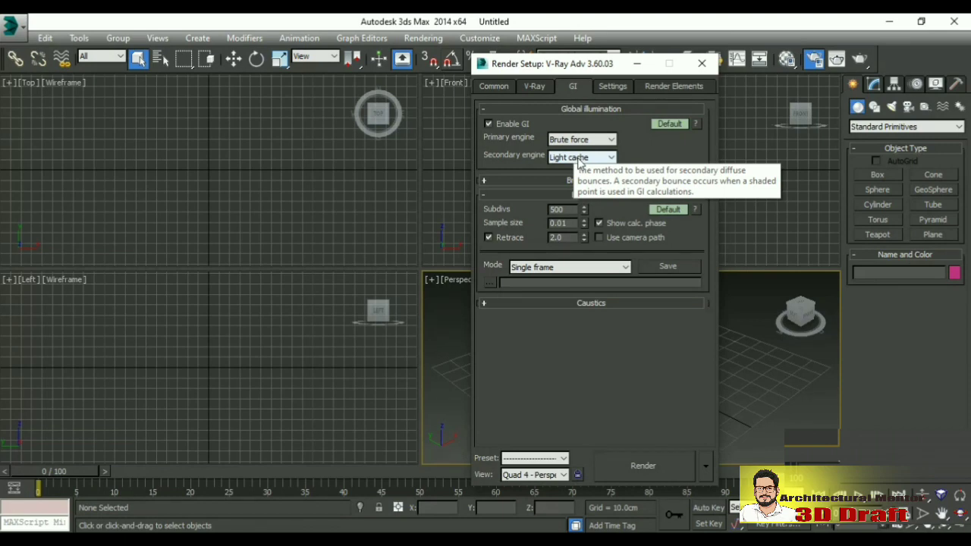
{"action": "left_click", "coordinate": [573, 139]}
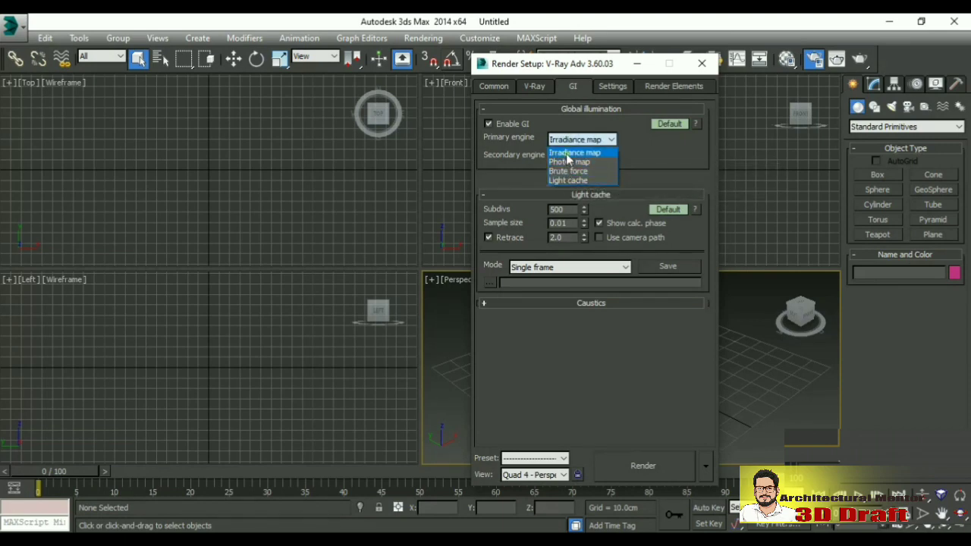
{"action": "left_click", "coordinate": [567, 153]}
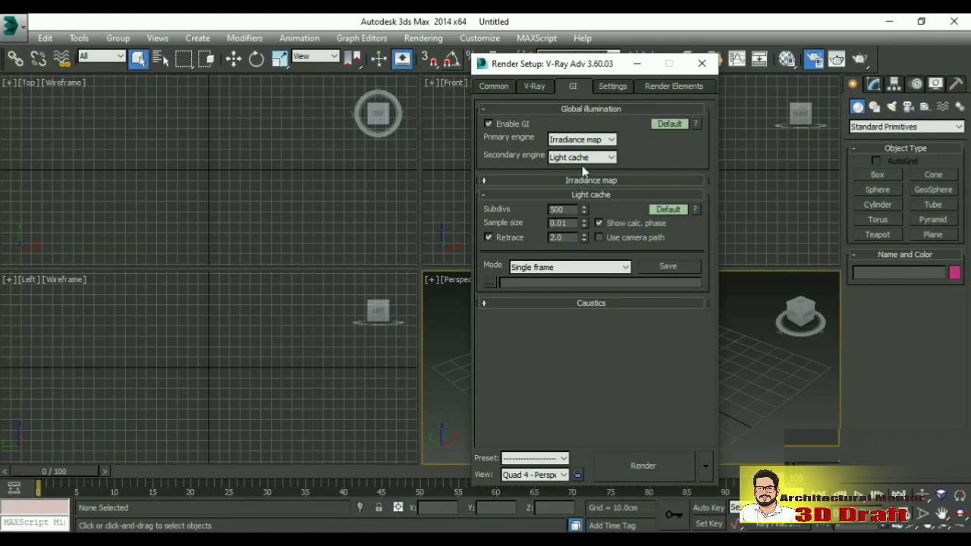
{"action": "left_click", "coordinate": [583, 183]}
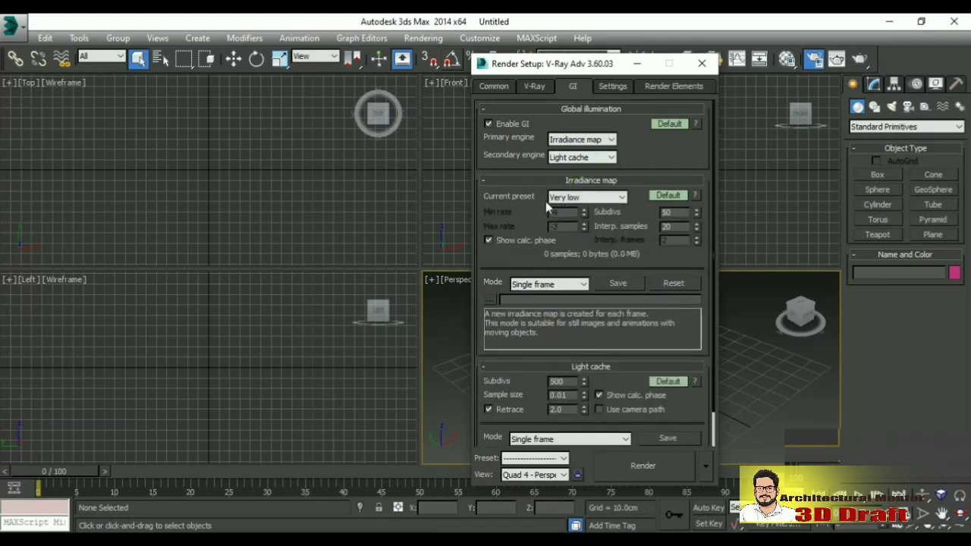
{"action": "mouse_move", "coordinate": [574, 208]}
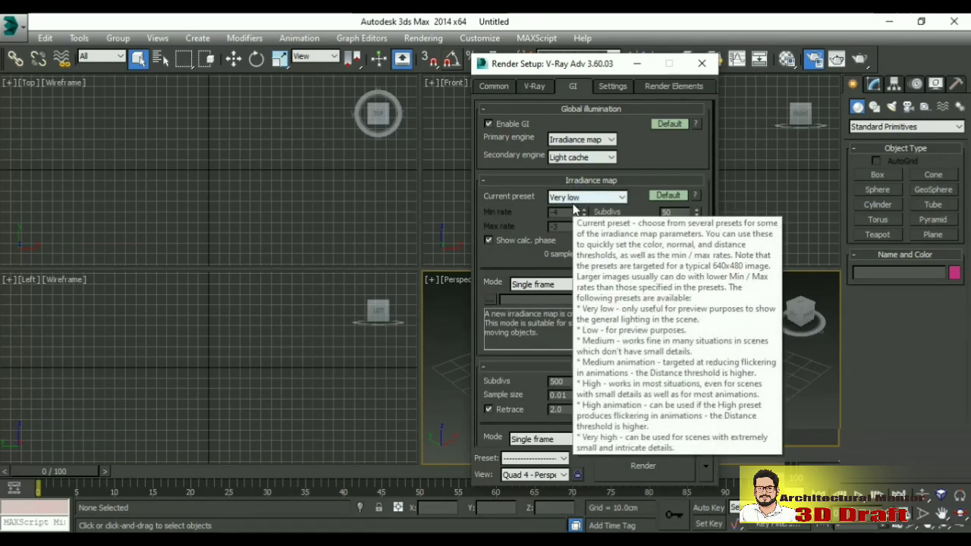
{"action": "left_click", "coordinate": [577, 199]}
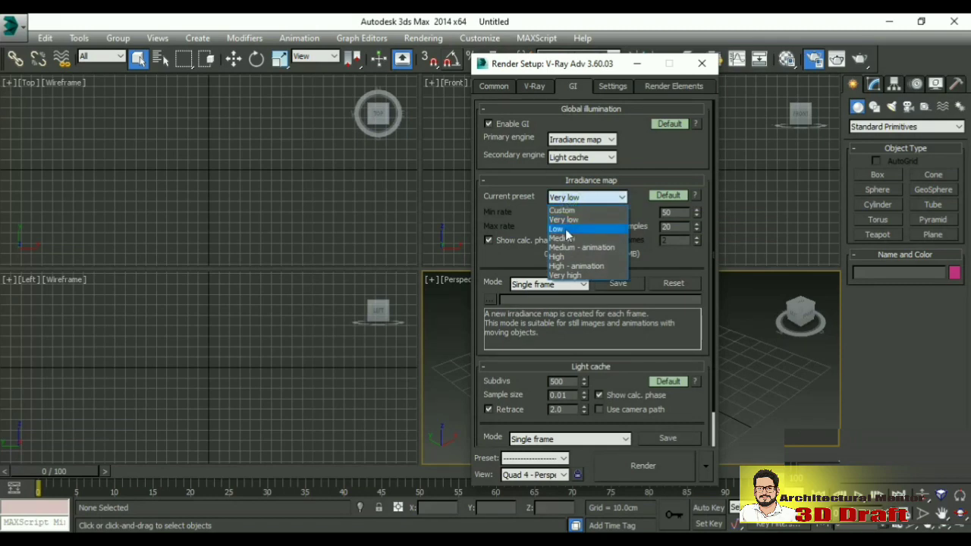
{"action": "left_click", "coordinate": [590, 142]}
{"action": "left_click", "coordinate": [588, 141]}
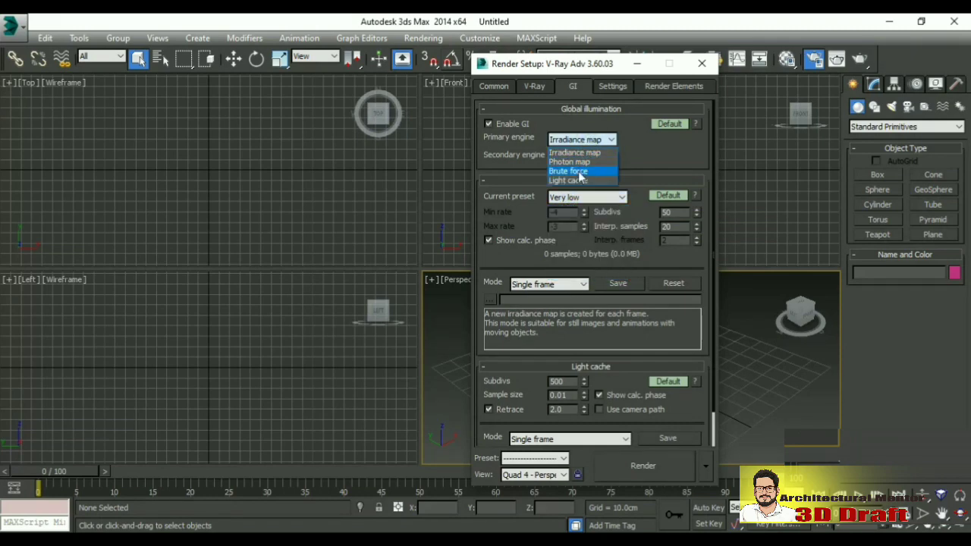
{"action": "left_click", "coordinate": [580, 173]}
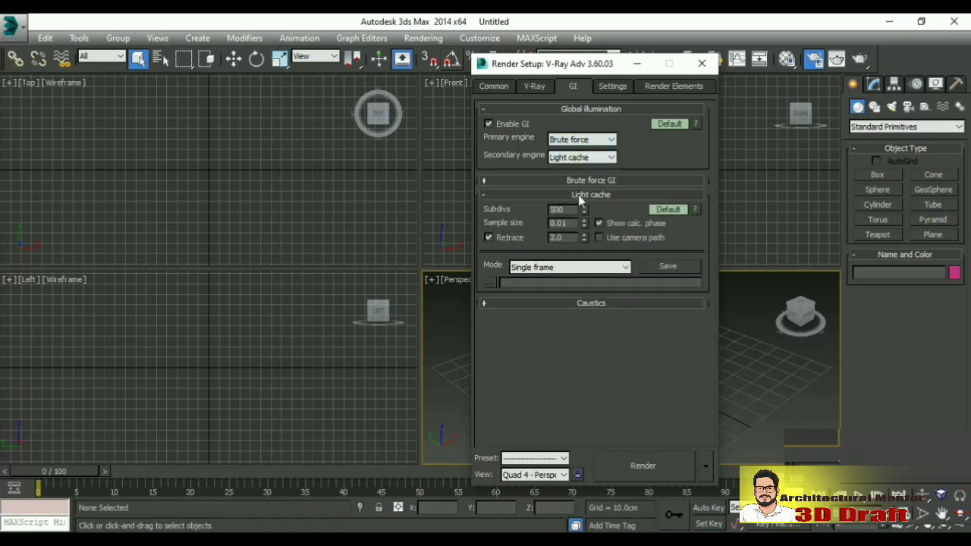
{"action": "left_click", "coordinate": [581, 180]}
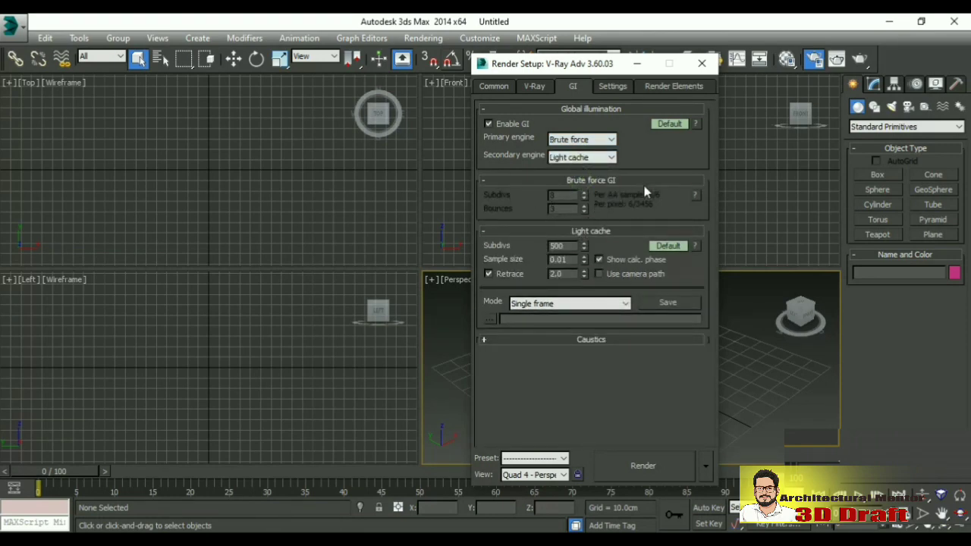
{"action": "left_click", "coordinate": [555, 179]}
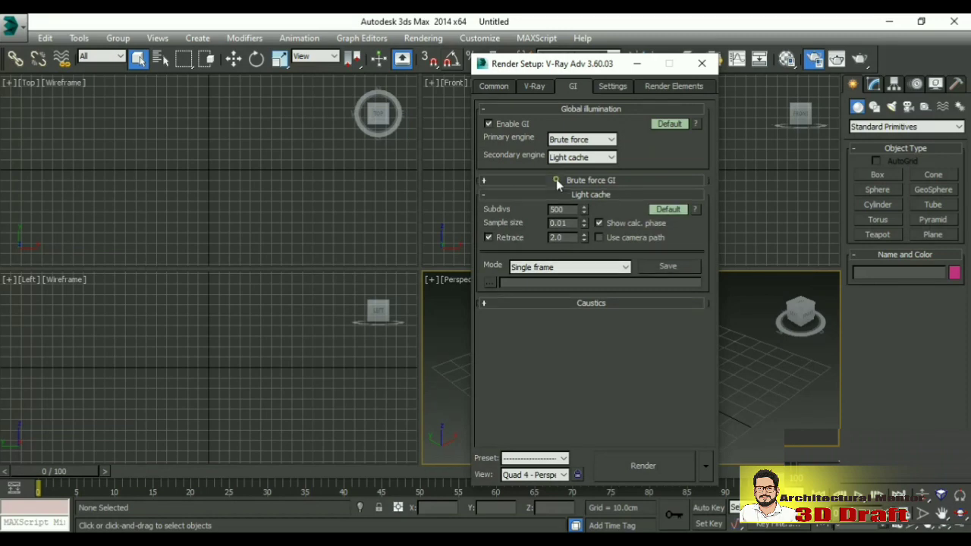
{"action": "left_click", "coordinate": [584, 141]}
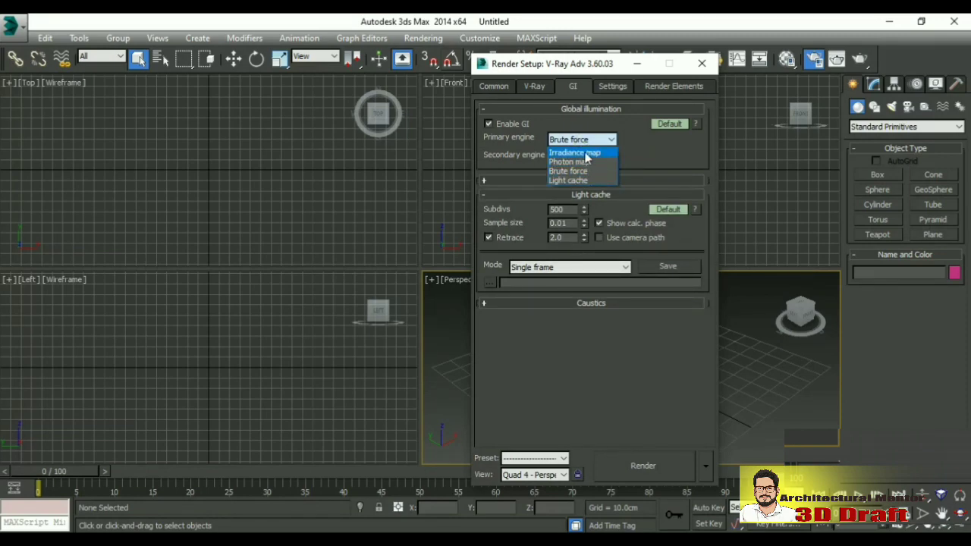
{"action": "left_click", "coordinate": [585, 154]}
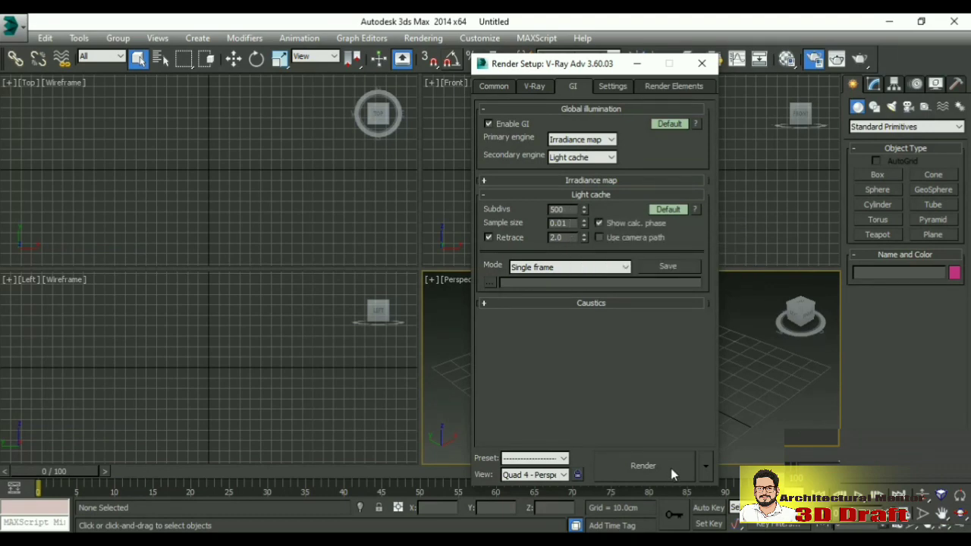
Close Render Setup and draw Box001, about 34.4 × 45.7 × 32.1 cm, near grid centre
{"action": "left_click", "coordinate": [701, 65]}
{"action": "mouse_move", "coordinate": [801, 315]}
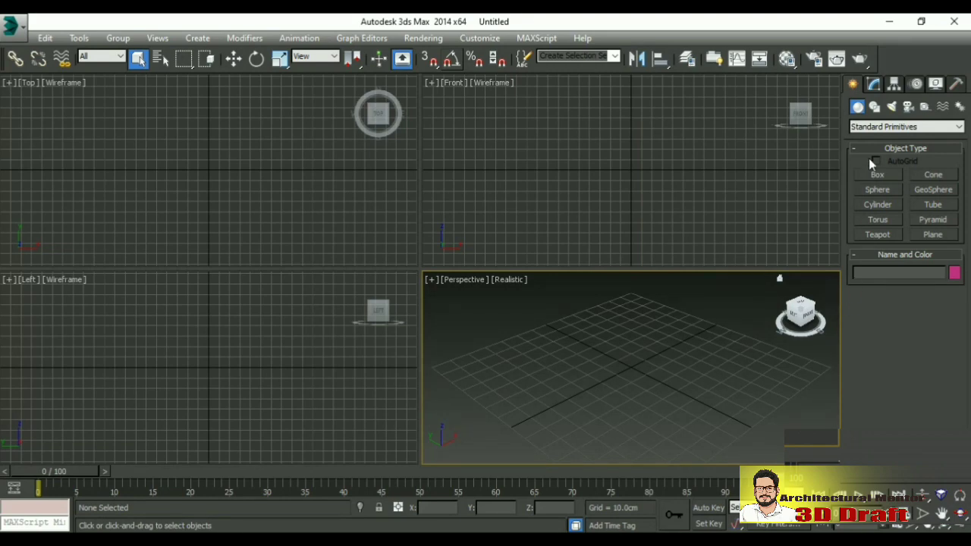
{"action": "left_click", "coordinate": [877, 175]}
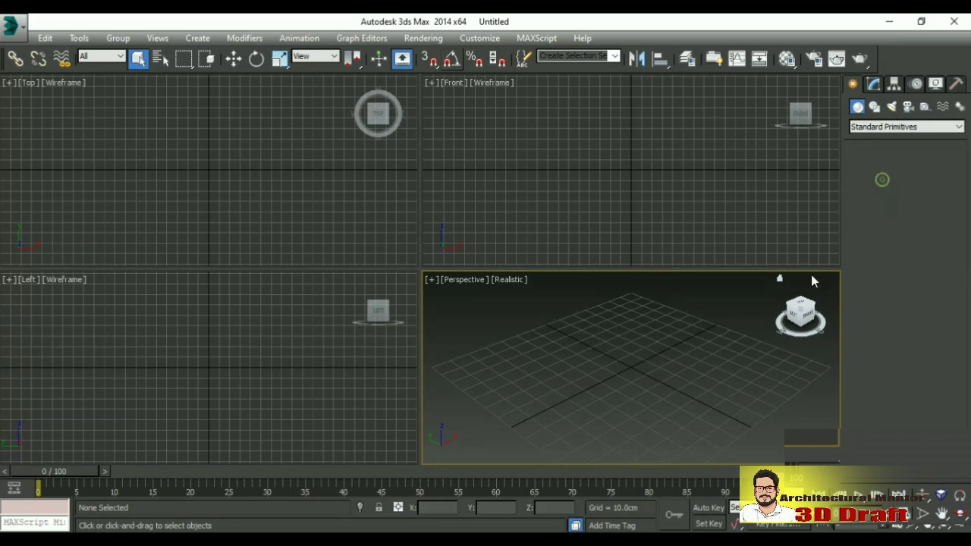
{"action": "left_click", "coordinate": [613, 359]}
{"action": "left_click_drag", "start_coordinate": [613, 359], "coordinate": [619, 297]}
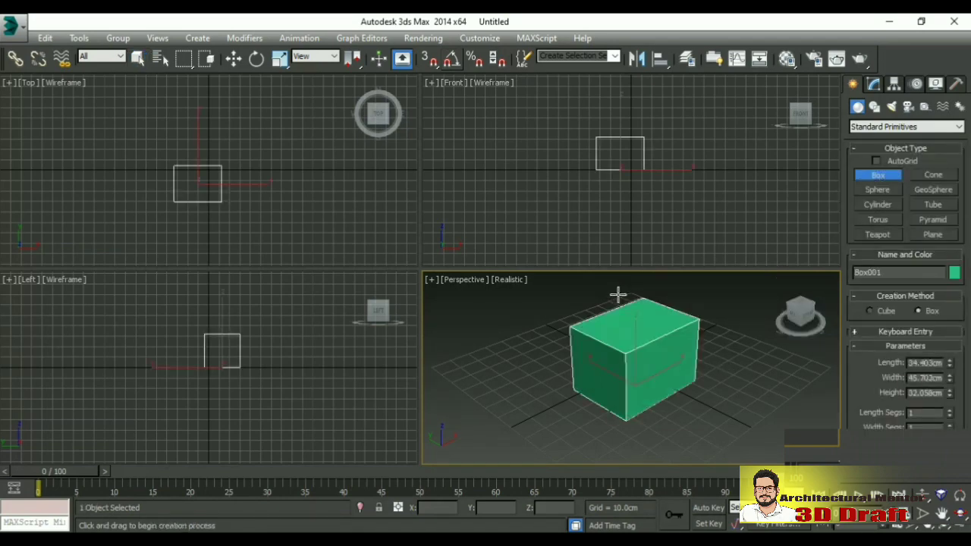
{"action": "left_click", "coordinate": [619, 294]}
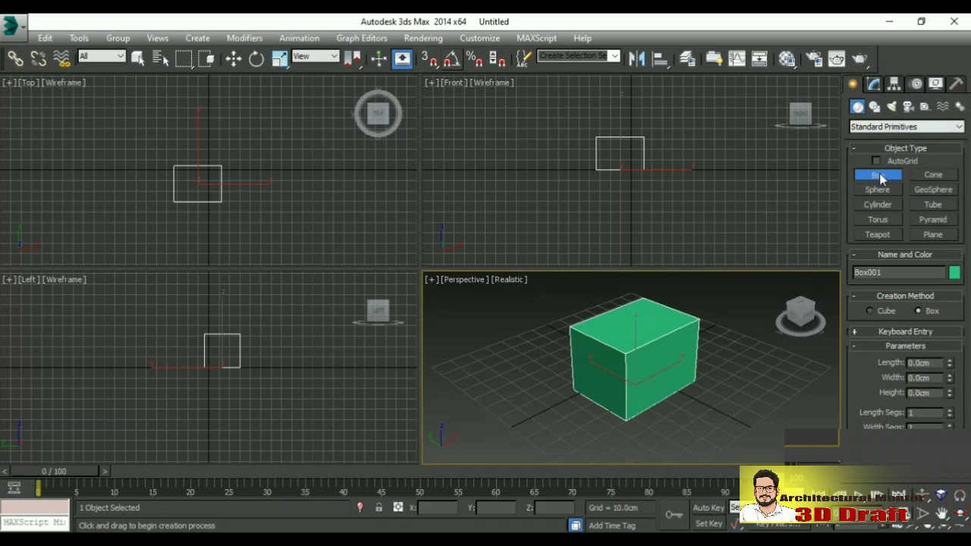
Turn Material Editor slot 01 - Default into a VRayMtl and move the editor off the box
{"action": "left_click", "coordinate": [786, 60]}
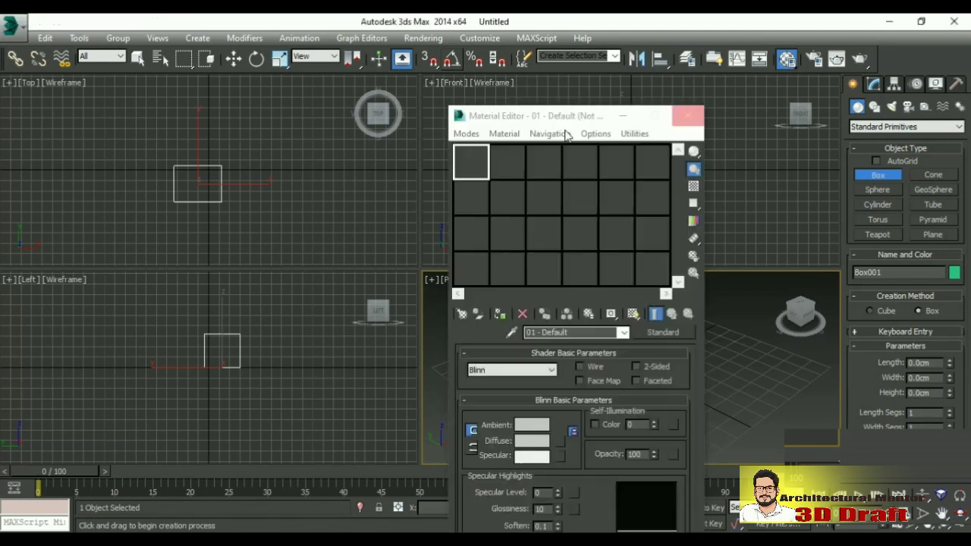
{"action": "left_click", "coordinate": [652, 334]}
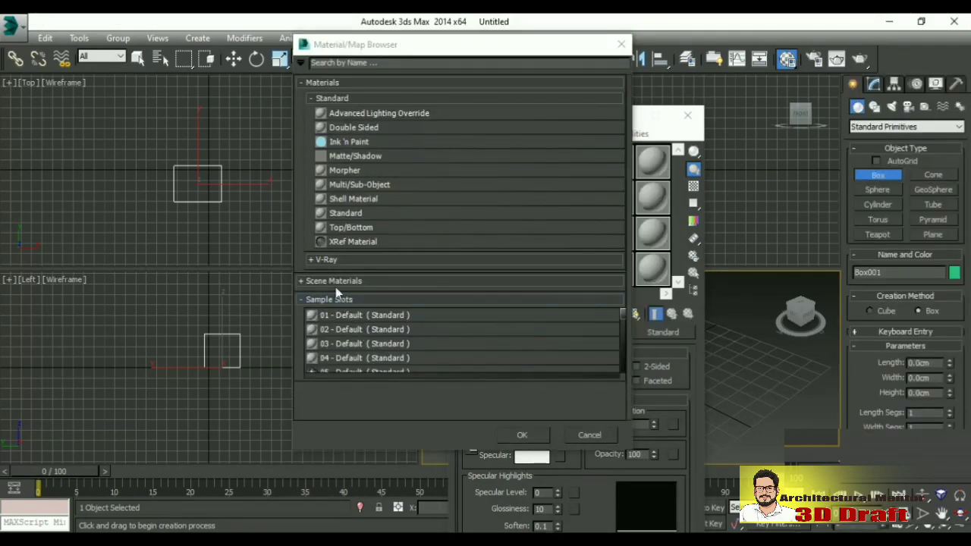
{"action": "left_click", "coordinate": [319, 262]}
{"action": "scroll", "coordinate": [369, 404], "scroll_direction": "down", "scroll_amount": 1}
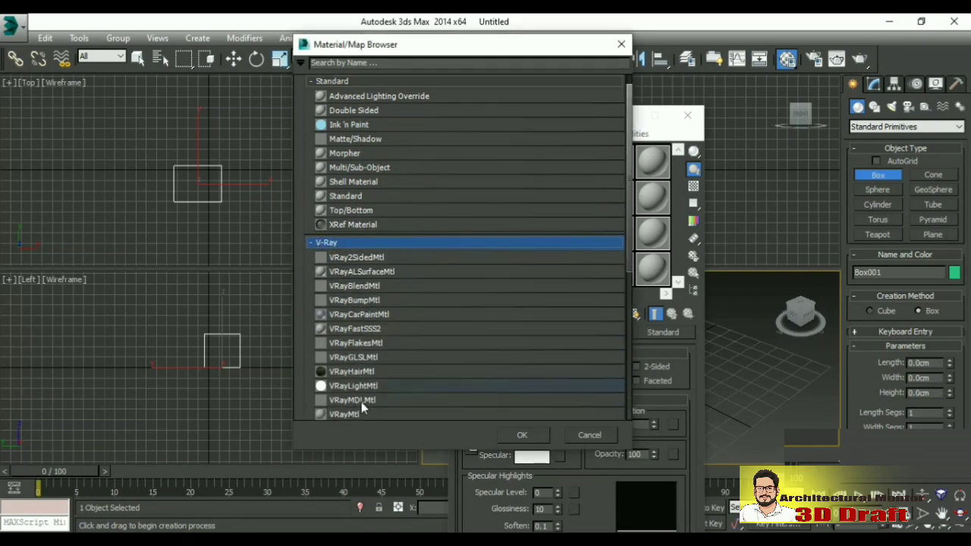
{"action": "scroll", "coordinate": [361, 402], "scroll_direction": "down", "scroll_amount": 2}
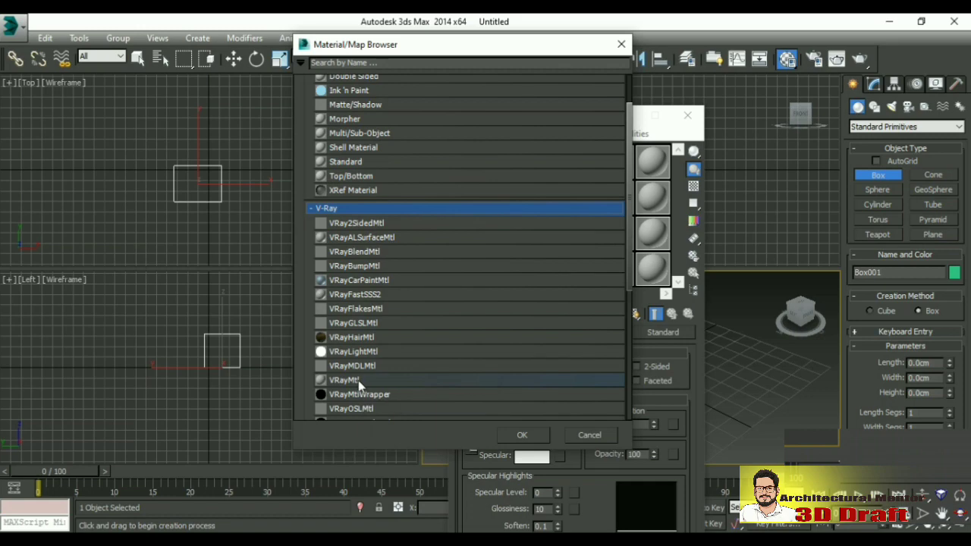
{"action": "double_click", "coordinate": [358, 380]}
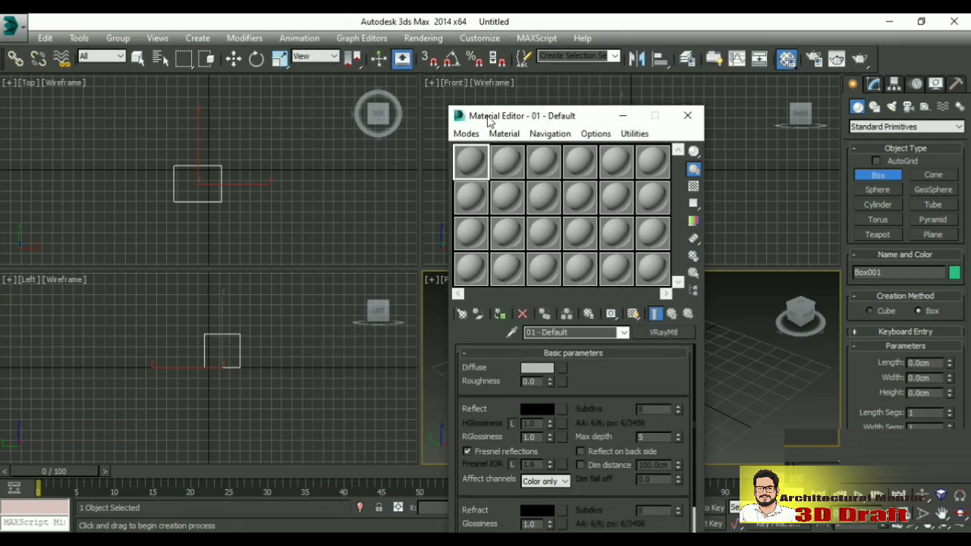
{"action": "left_click_drag", "start_coordinate": [485, 120], "coordinate": [235, 65]}
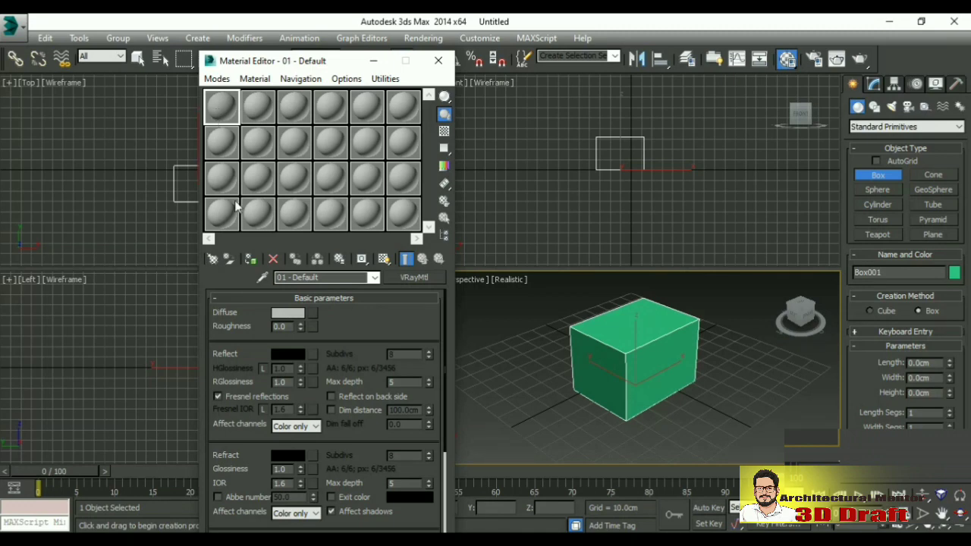
Apply the 01 - Default VRay material from the first sample slot to the box
{"action": "left_click", "coordinate": [254, 106]}
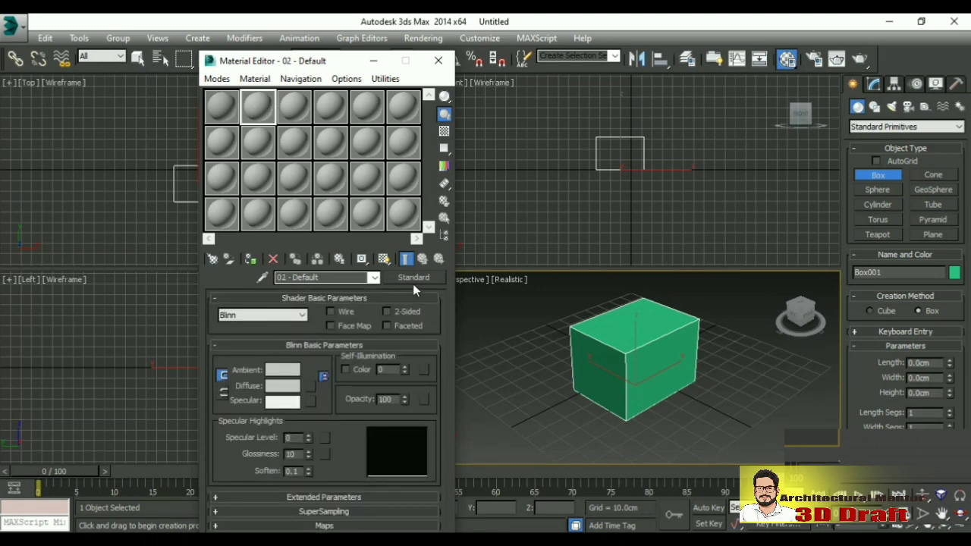
{"action": "left_click", "coordinate": [212, 112]}
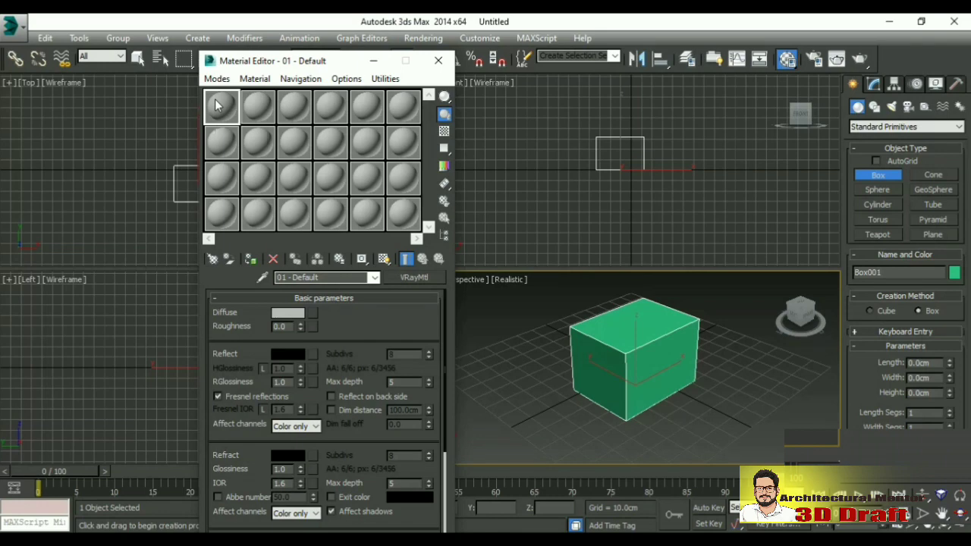
{"action": "left_click_drag", "start_coordinate": [218, 104], "coordinate": [585, 347]}
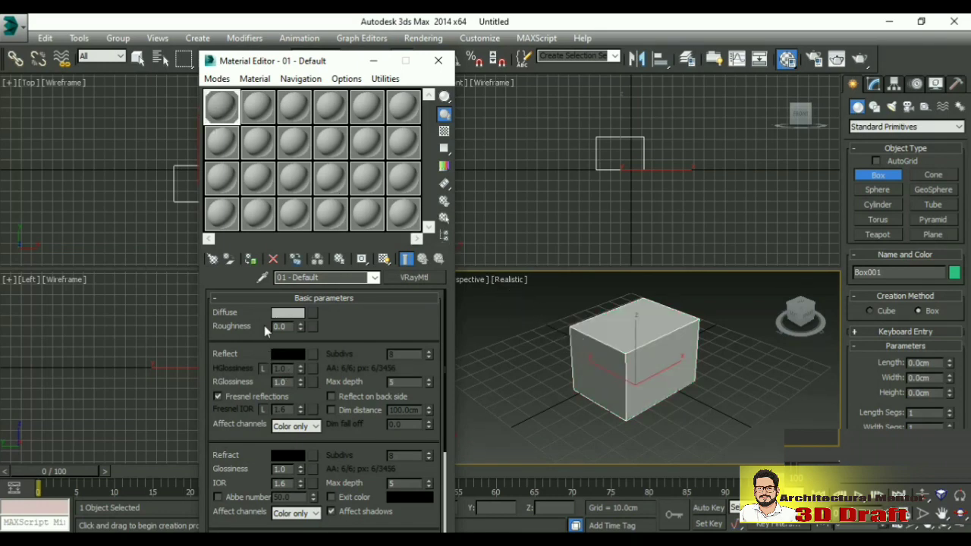
Set the material's diffuse colour to pure white (Value 255)
{"action": "left_click", "coordinate": [288, 312]}
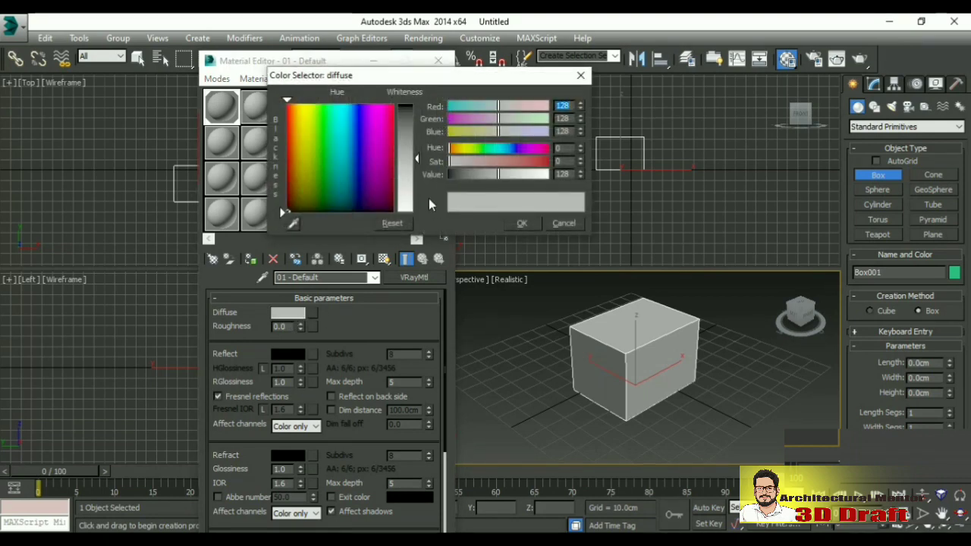
{"action": "left_click_drag", "start_coordinate": [415, 195], "coordinate": [415, 213]}
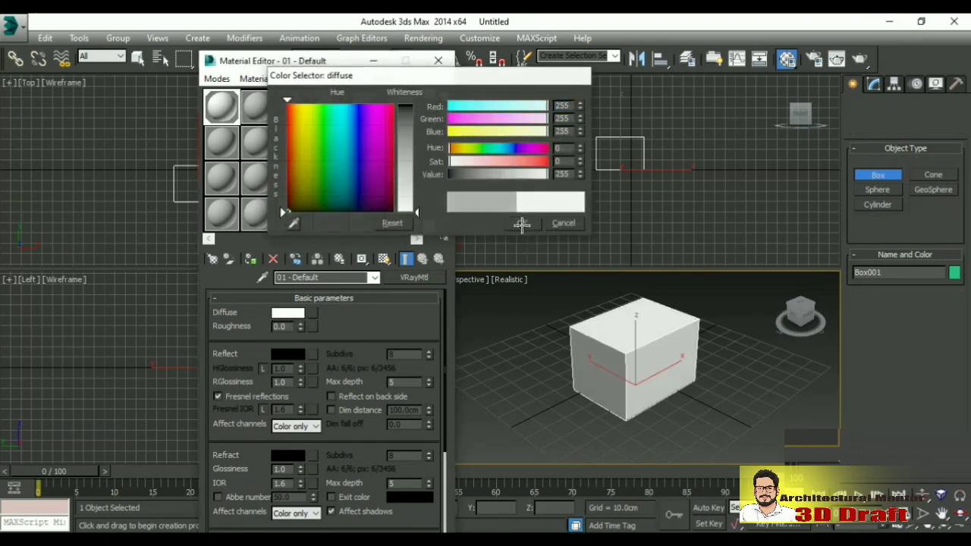
{"action": "left_click", "coordinate": [522, 223]}
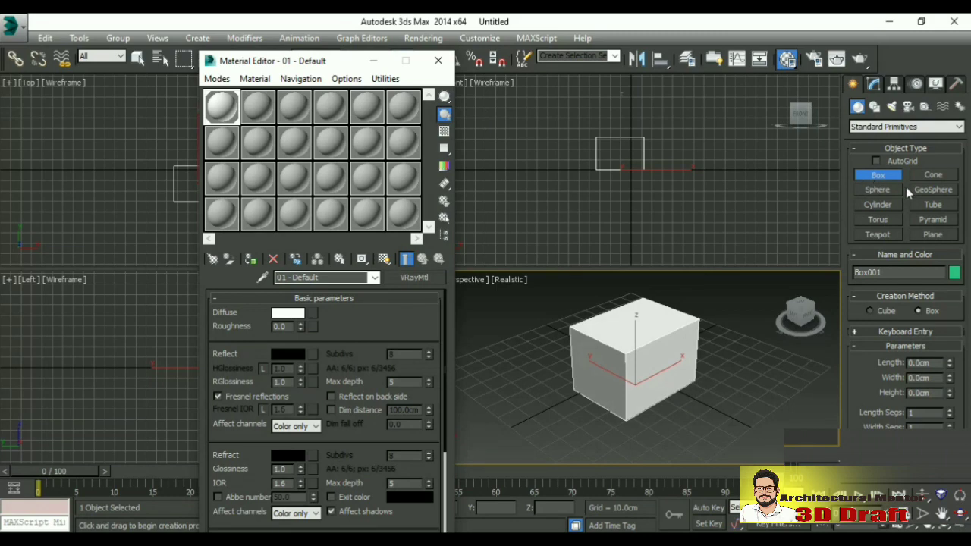
Draw a VRay plane light in the Perspective viewport
{"action": "left_click", "coordinate": [891, 107]}
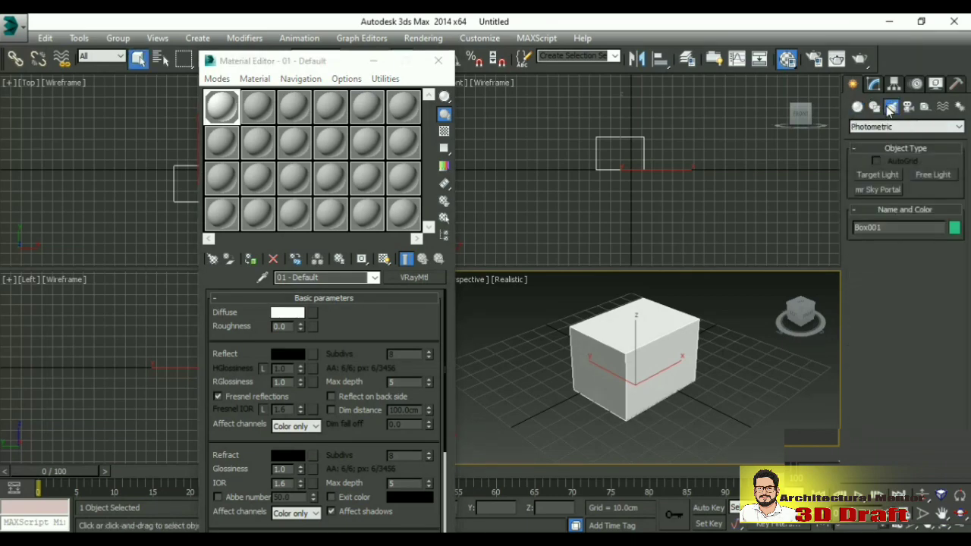
{"action": "left_click", "coordinate": [877, 129]}
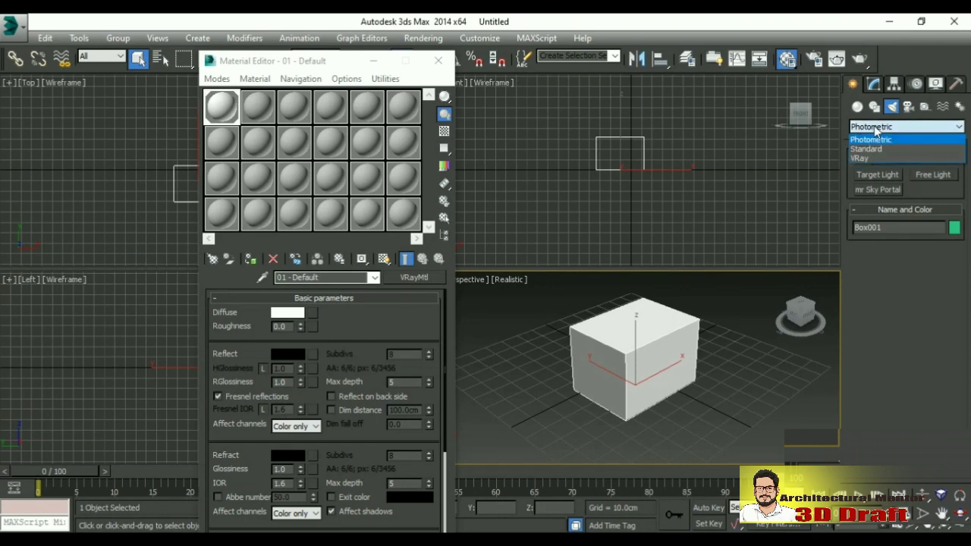
{"action": "left_click", "coordinate": [865, 158]}
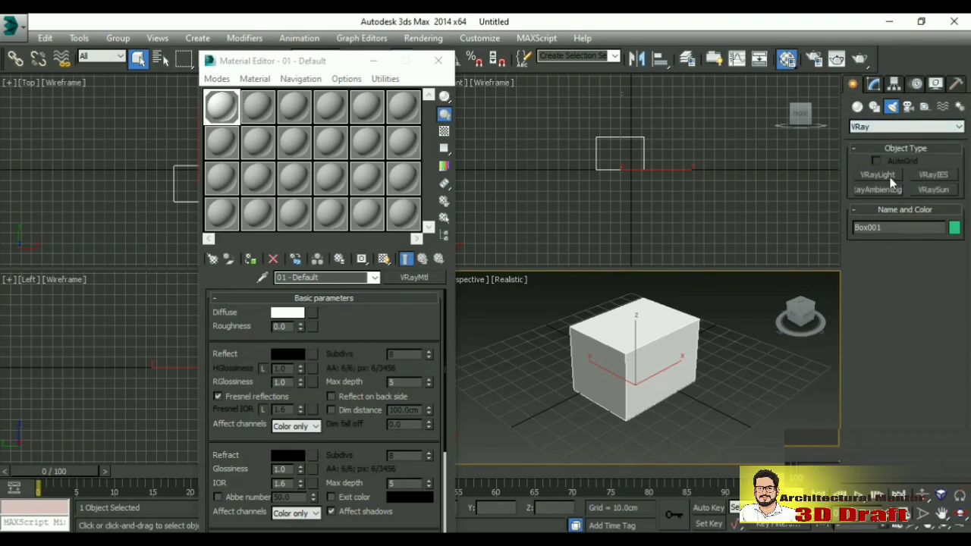
{"action": "left_click", "coordinate": [889, 176]}
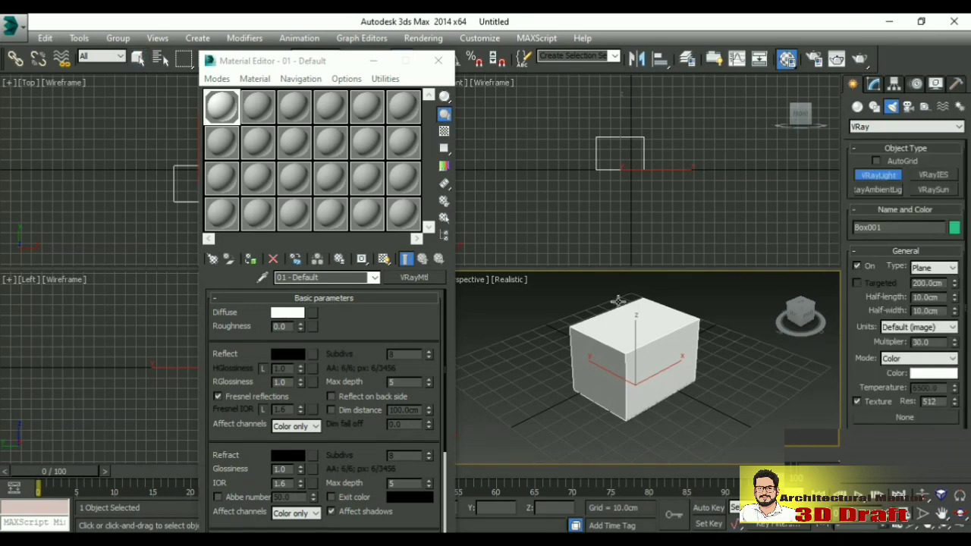
{"action": "scroll", "coordinate": [531, 398], "scroll_direction": "down", "scroll_amount": 4}
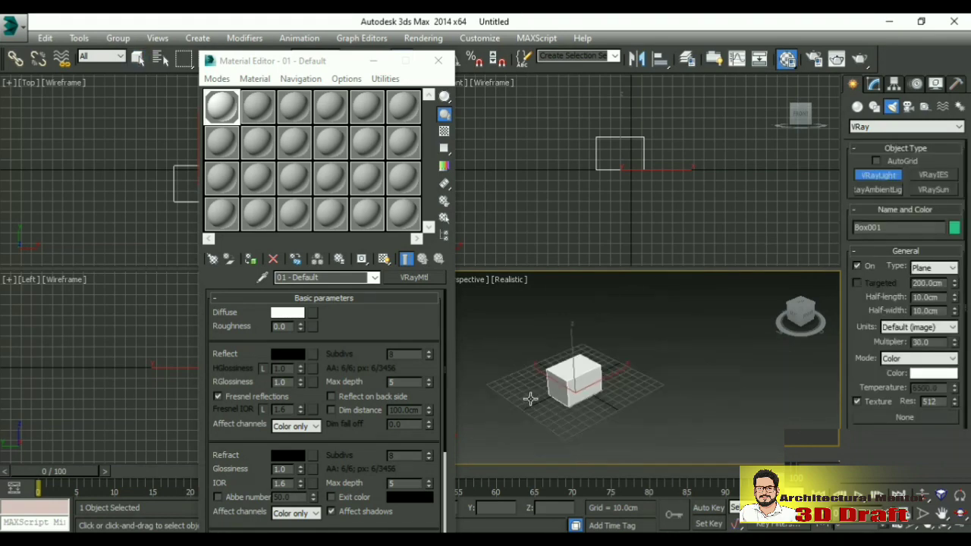
{"action": "left_click", "coordinate": [565, 425]}
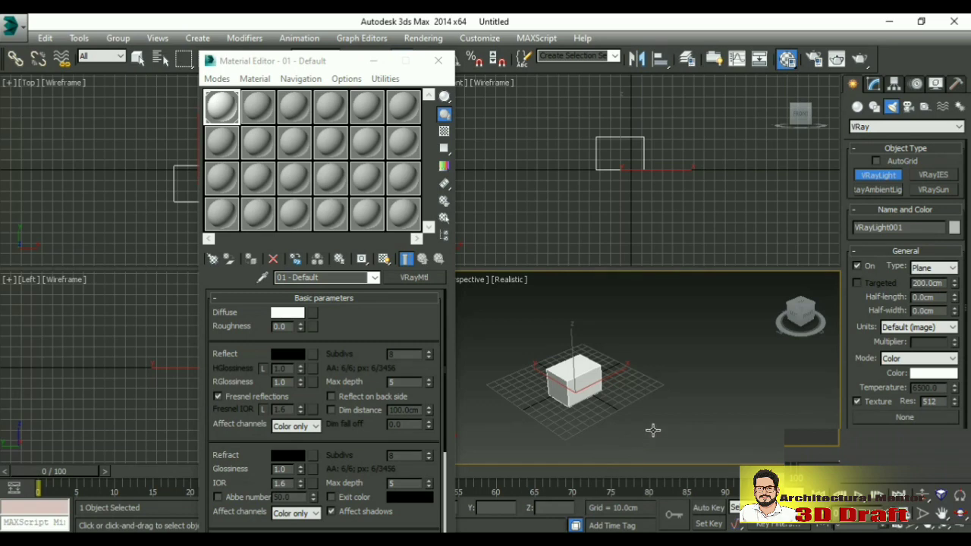
{"action": "left_click", "coordinate": [666, 405]}
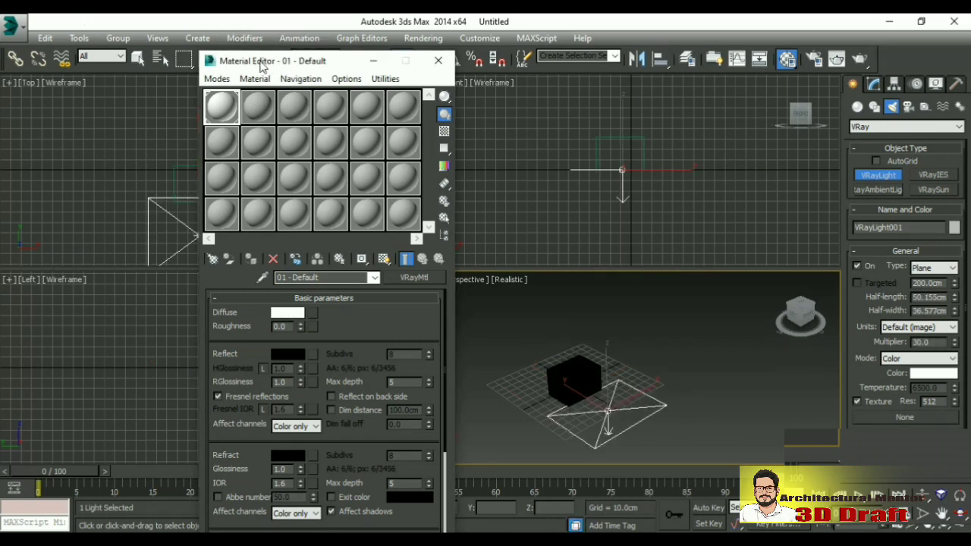
Raise the light to about 97 cm and shift it along X beside the box
{"action": "left_click_drag", "start_coordinate": [247, 62], "coordinate": [31, 119]}
{"action": "left_click", "coordinate": [233, 59]}
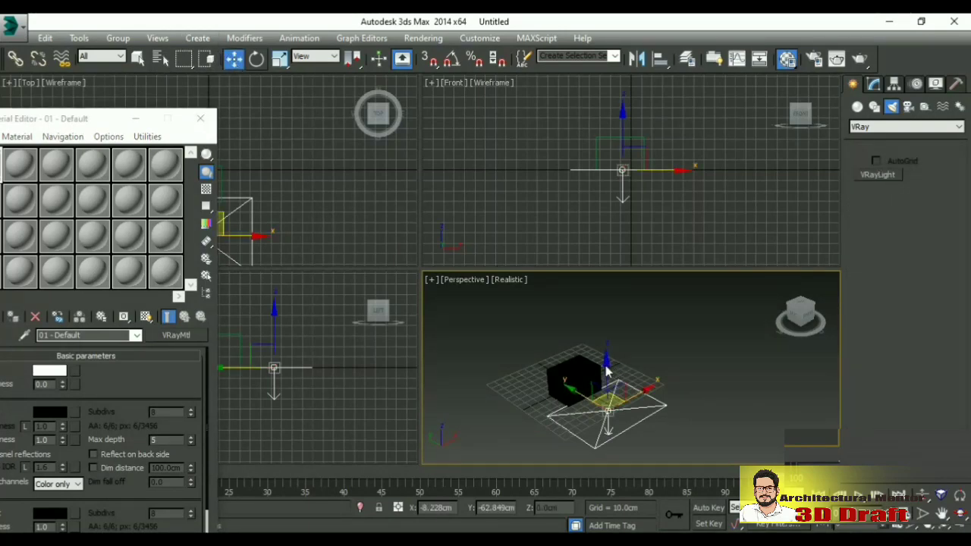
{"action": "left_click_drag", "start_coordinate": [606, 370], "coordinate": [606, 307]}
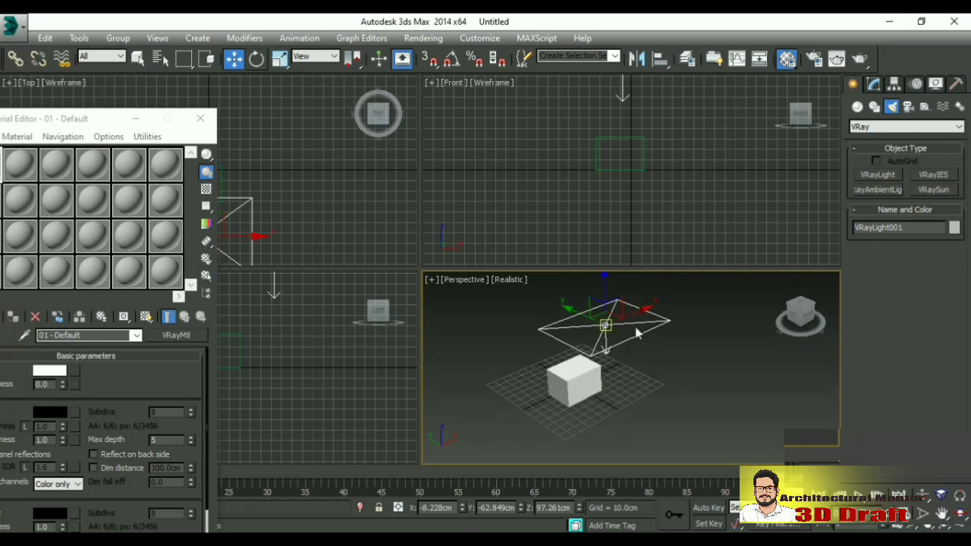
{"action": "left_click_drag", "start_coordinate": [637, 311], "coordinate": [539, 333]}
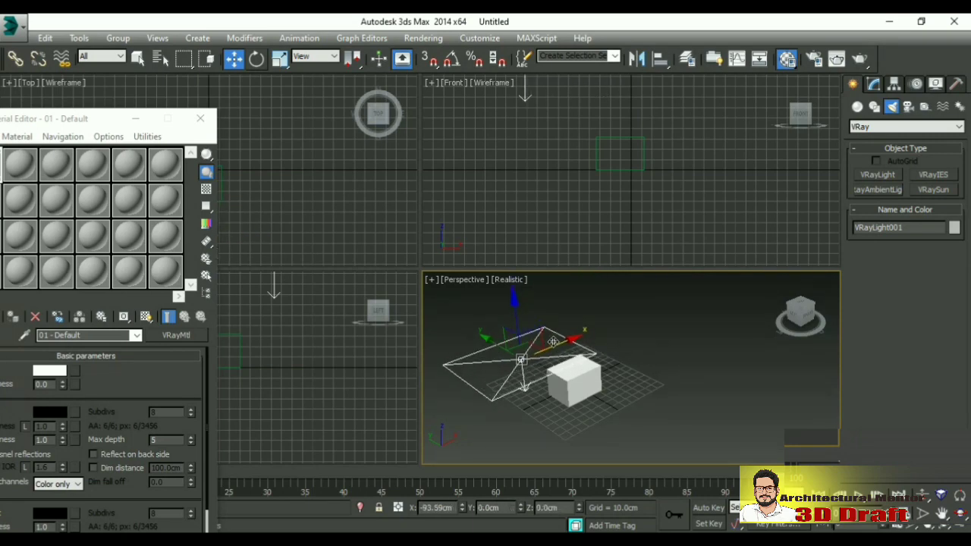
{"action": "middle_click_drag", "start_coordinate": [539, 333], "coordinate": [615, 348]}
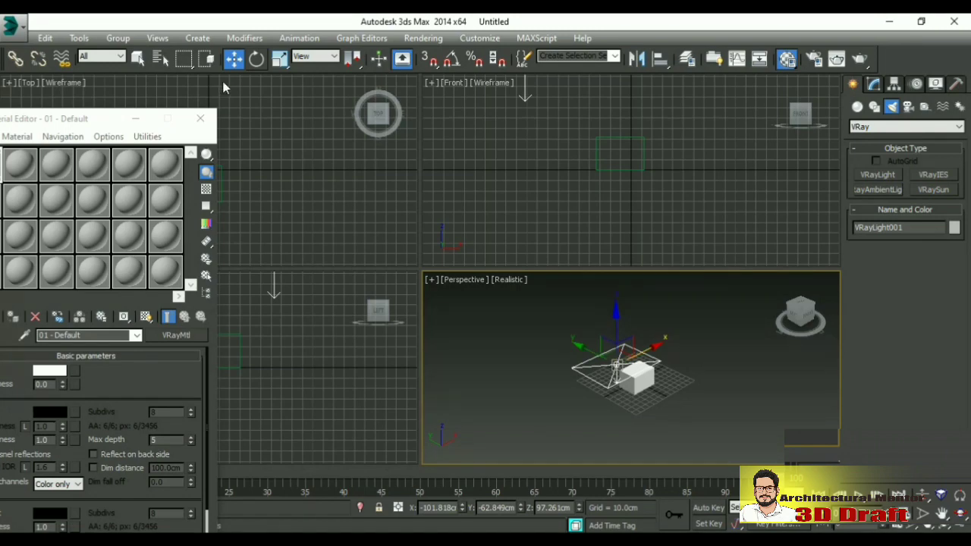
Rotate VRayLight001 to about X 16.7, Y -37.3, Z -24.1 degrees, aiming it at the box
{"action": "left_click", "coordinate": [256, 60]}
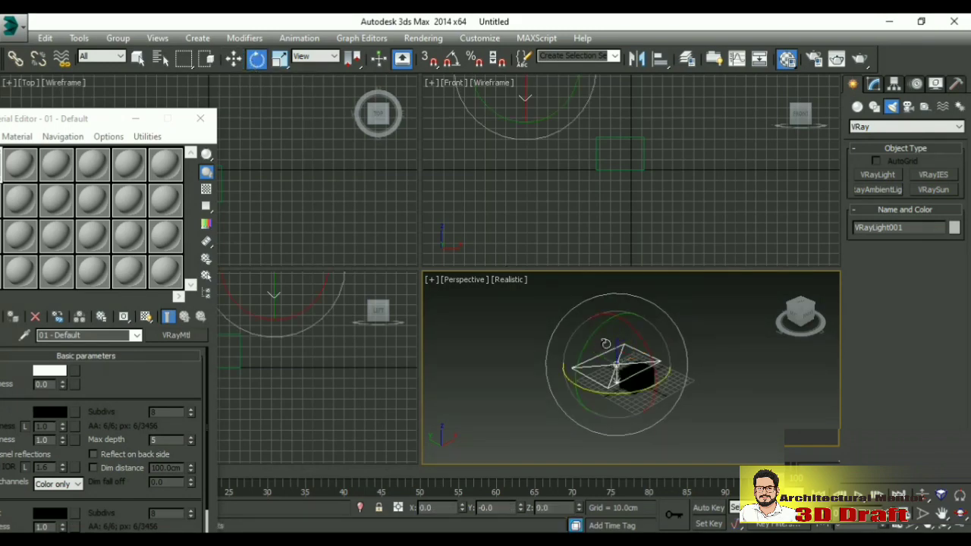
{"action": "left_click_drag", "start_coordinate": [593, 348], "coordinate": [579, 355]}
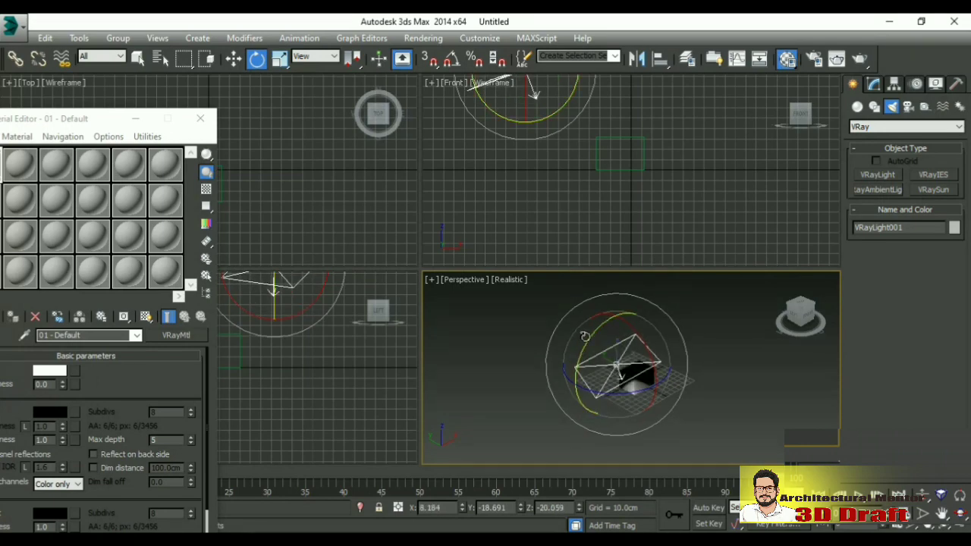
{"action": "left_click_drag", "start_coordinate": [579, 356], "coordinate": [571, 361]}
{"action": "scroll", "coordinate": [634, 355], "scroll_direction": "up", "scroll_amount": 2}
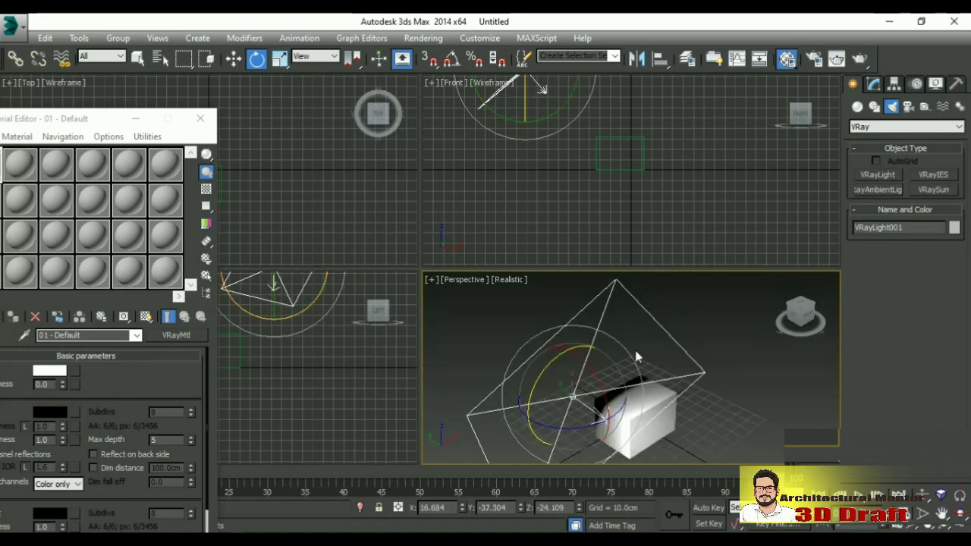
{"action": "scroll", "coordinate": [634, 353], "scroll_direction": "up", "scroll_amount": 2}
{"action": "scroll", "coordinate": [634, 354], "scroll_direction": "up", "scroll_amount": 3}
{"action": "scroll", "coordinate": [606, 300], "scroll_direction": "down", "scroll_amount": 4}
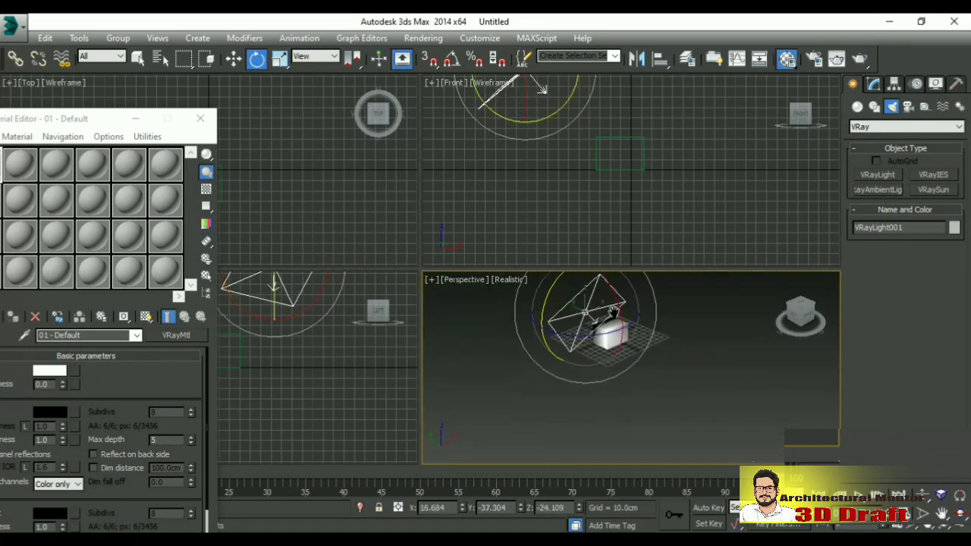
{"action": "scroll", "coordinate": [645, 319], "scroll_direction": "down", "scroll_amount": 2}
{"action": "left_click_drag", "start_coordinate": [797, 315], "coordinate": [623, 325]}
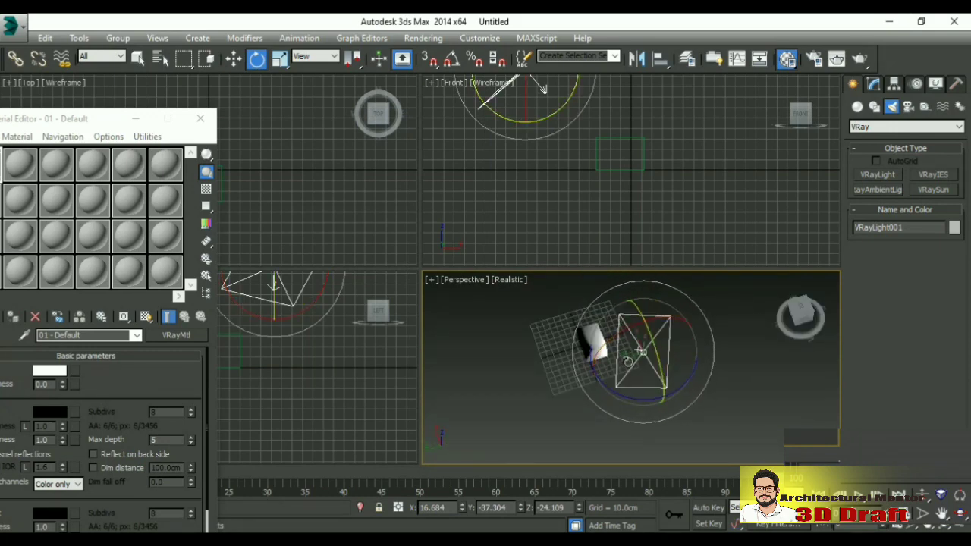
{"action": "middle_click_drag", "start_coordinate": [628, 363], "coordinate": [616, 345]}
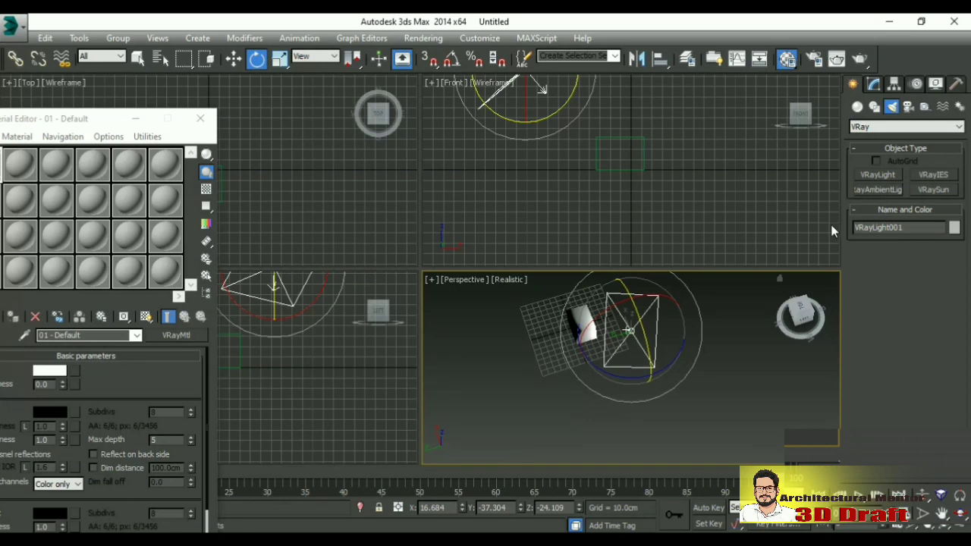
Place a VRayPhysicalCamera in the Perspective viewport, targeted at the box
{"action": "left_click", "coordinate": [908, 107]}
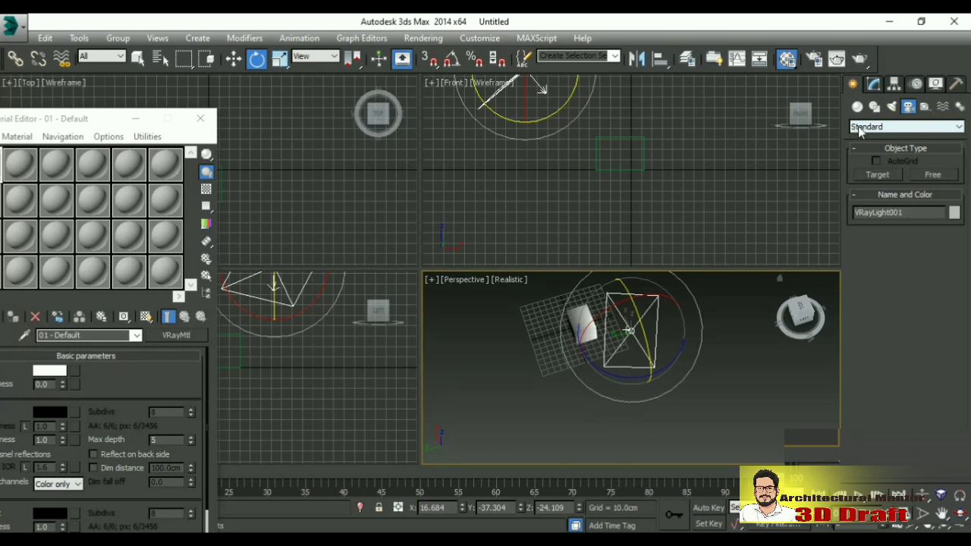
{"action": "left_click", "coordinate": [860, 128]}
{"action": "left_click", "coordinate": [861, 144]}
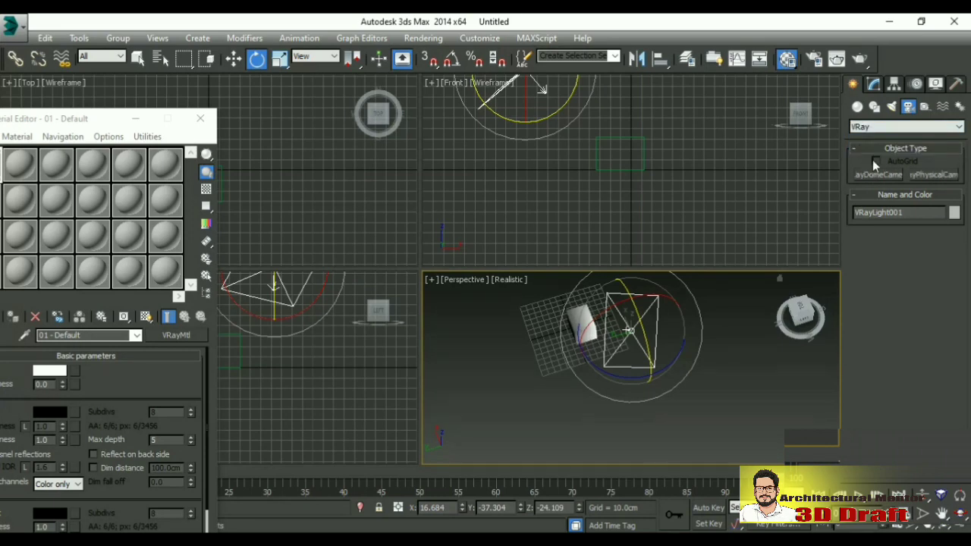
{"action": "left_click", "coordinate": [944, 174]}
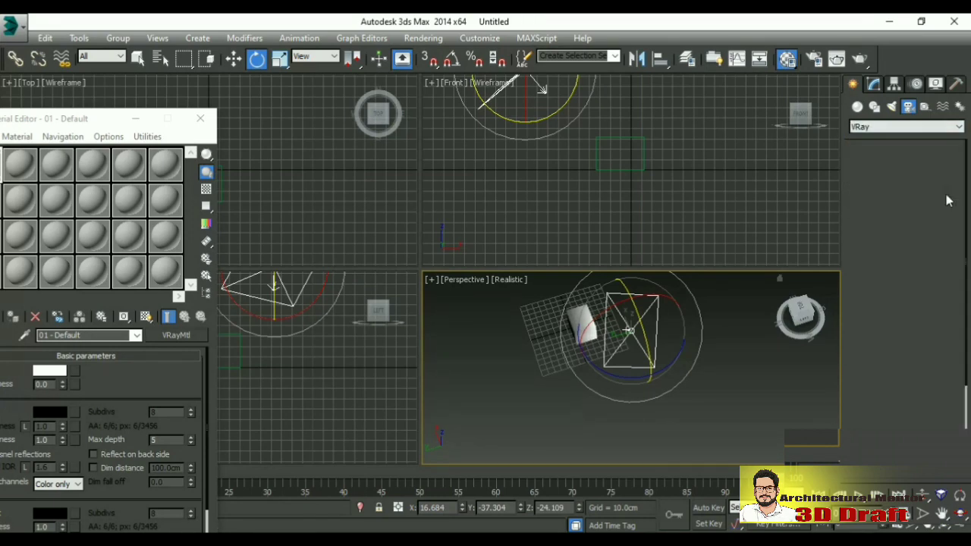
{"action": "scroll", "coordinate": [668, 329], "scroll_direction": "down", "scroll_amount": 5}
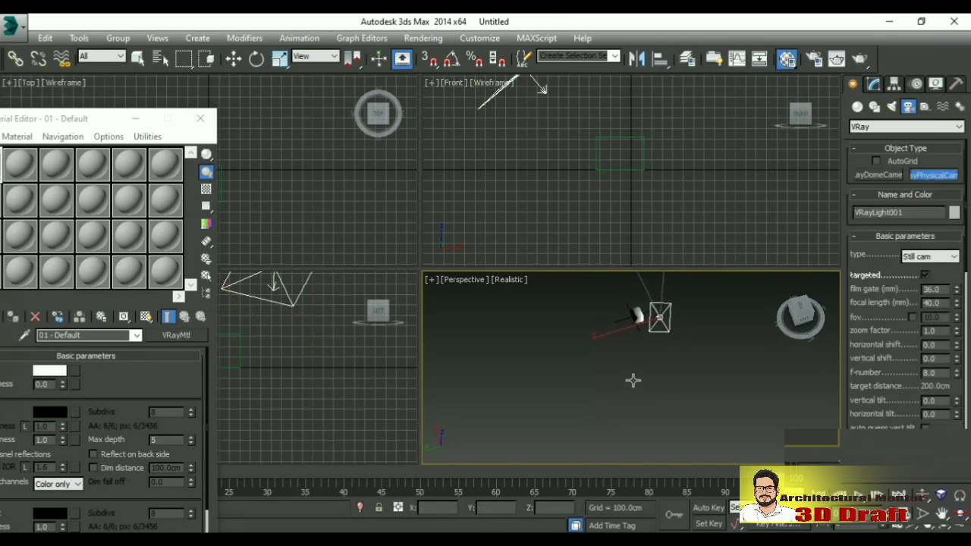
{"action": "left_click_drag", "start_coordinate": [633, 380], "coordinate": [639, 316]}
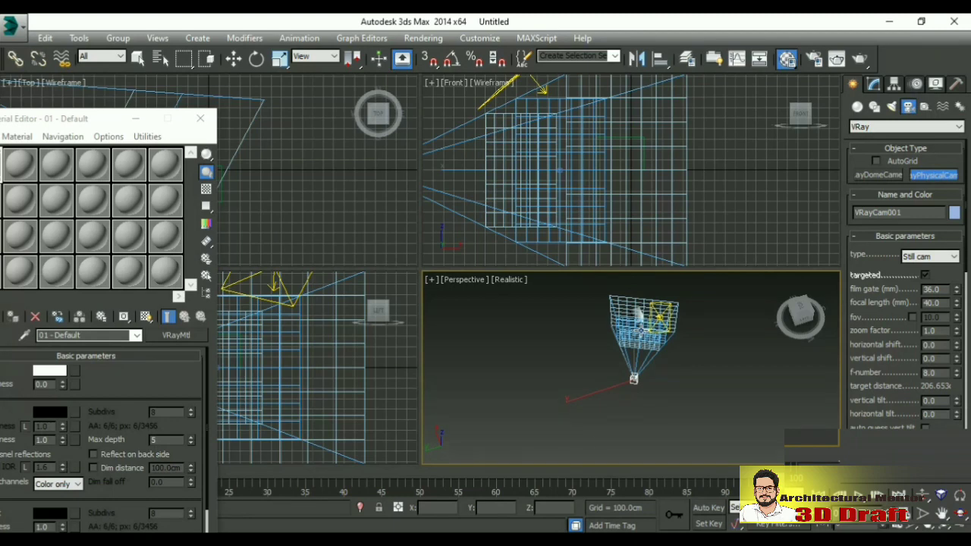
Switch the viewport to the camera view with C and pan to frame the box
{"action": "key", "text": "c"}
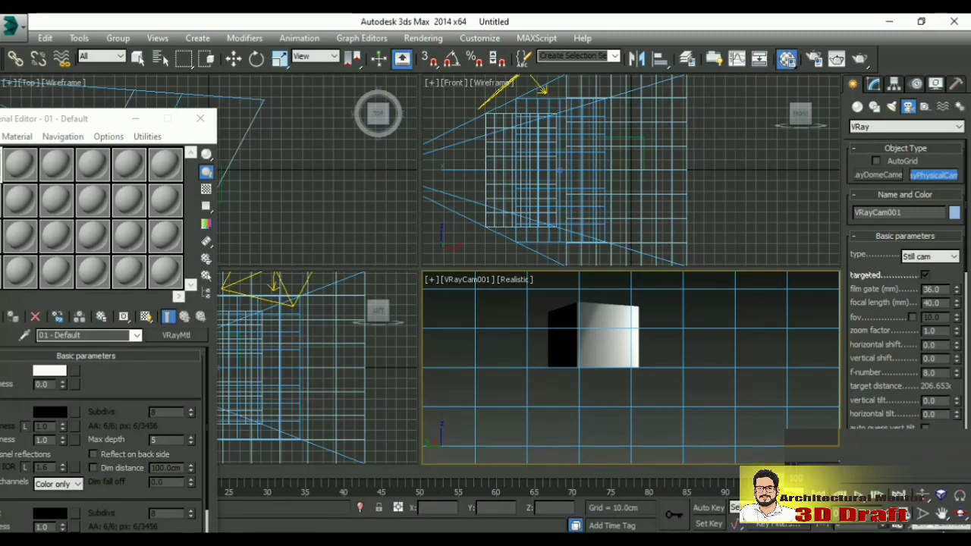
{"action": "left_click", "coordinate": [941, 513]}
{"action": "mouse_move", "coordinate": [634, 403]}
{"action": "left_mouse_down"}
{"action": "mouse_move", "coordinate": [568, 384]}
{"action": "mouse_move", "coordinate": [612, 455]}
{"action": "mouse_move", "coordinate": [600, 447]}
{"action": "mouse_move", "coordinate": [602, 405]}
{"action": "left_mouse_up"}
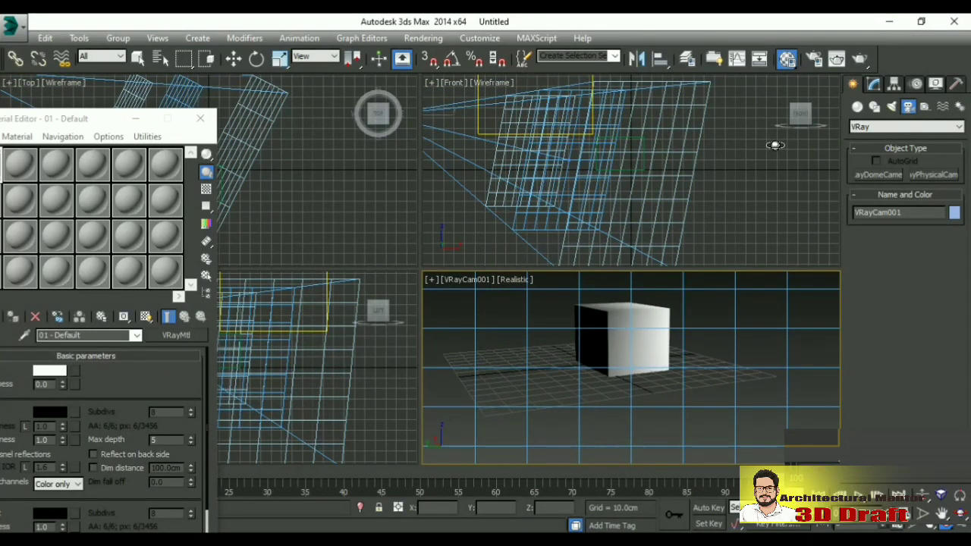
Run a V-Ray test render of the camera view, then close the frame buffer and Material Editor
{"action": "left_click", "coordinate": [861, 61]}
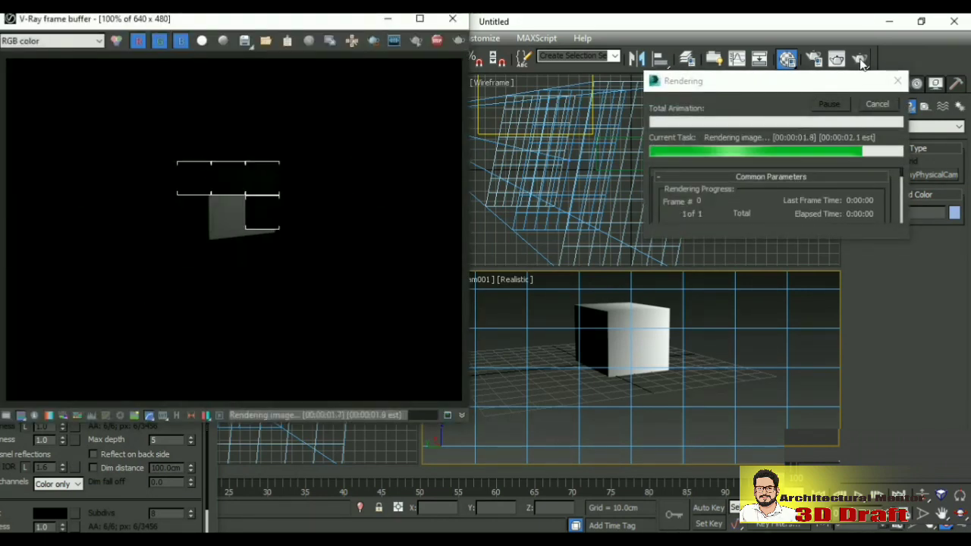
{"action": "left_click_drag", "start_coordinate": [303, 18], "coordinate": [505, 54]}
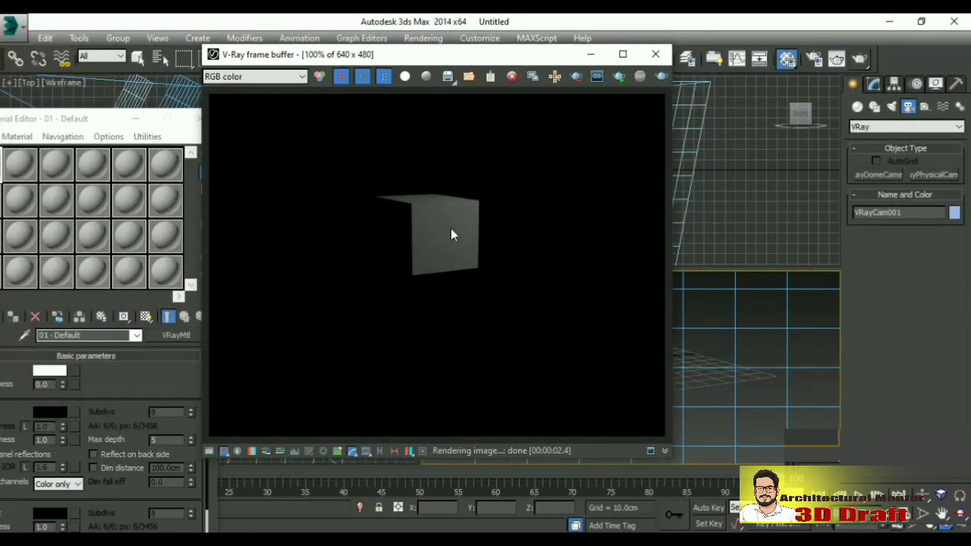
{"action": "left_click", "coordinate": [655, 53]}
{"action": "left_click", "coordinate": [200, 118]}
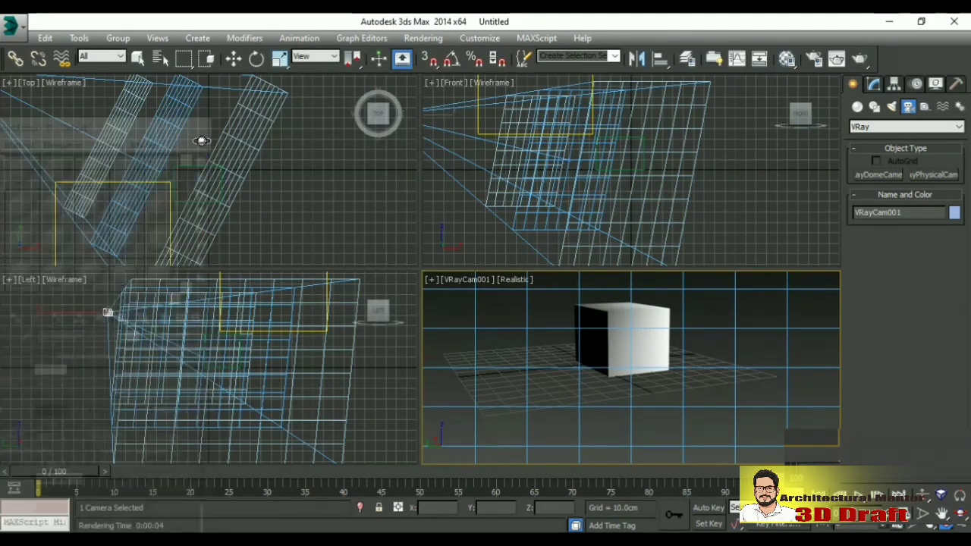
Move the camera in Top view and give VRayLight001 Radiant power (W) units, multiplier 100
{"action": "left_click", "coordinate": [233, 58]}
{"action": "left_click_drag", "start_coordinate": [156, 184], "coordinate": [139, 212]}
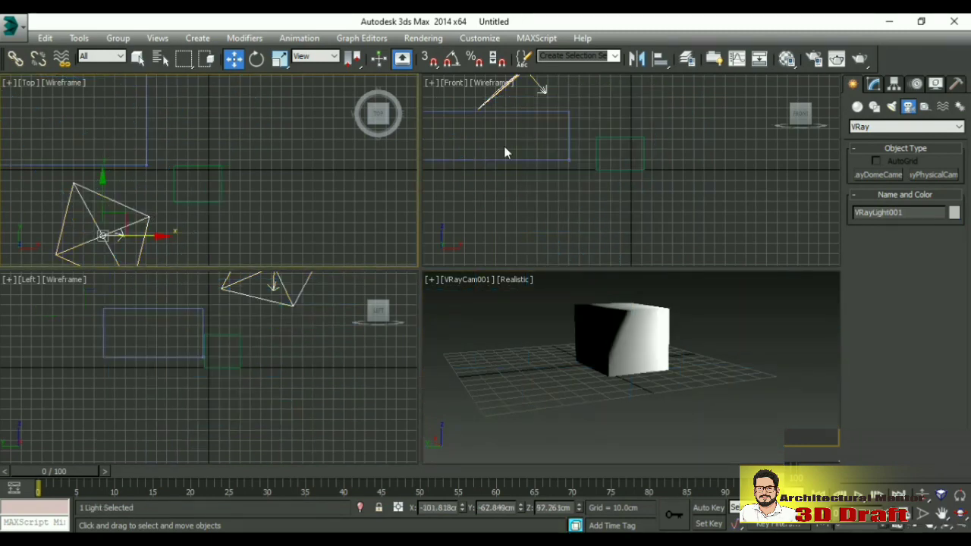
{"action": "left_click", "coordinate": [876, 84]}
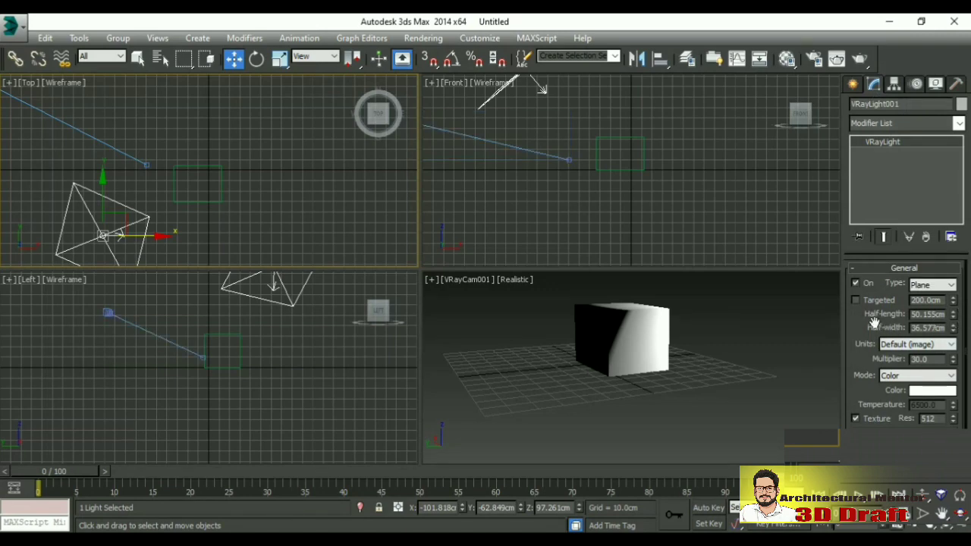
{"action": "scroll", "coordinate": [895, 328], "scroll_direction": "down", "scroll_amount": 1}
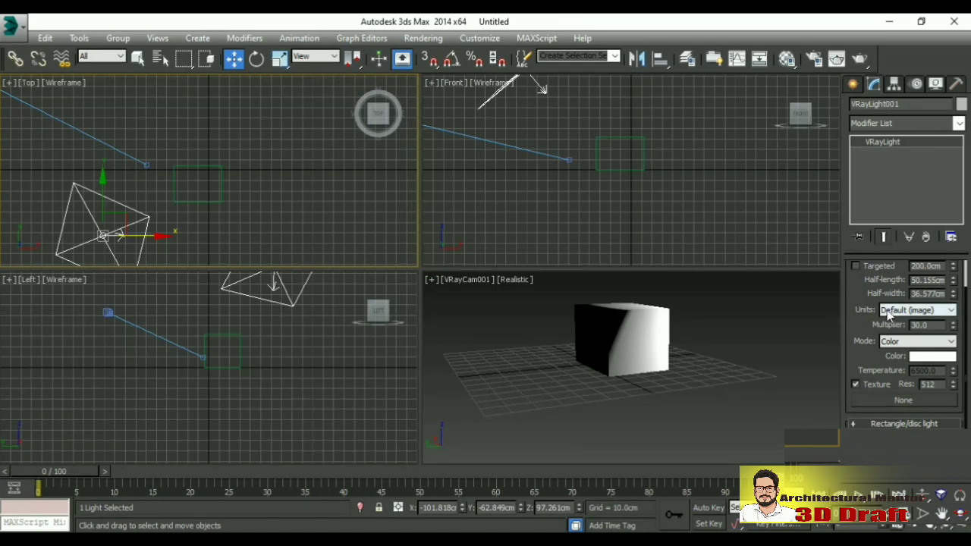
{"action": "left_click", "coordinate": [889, 312]}
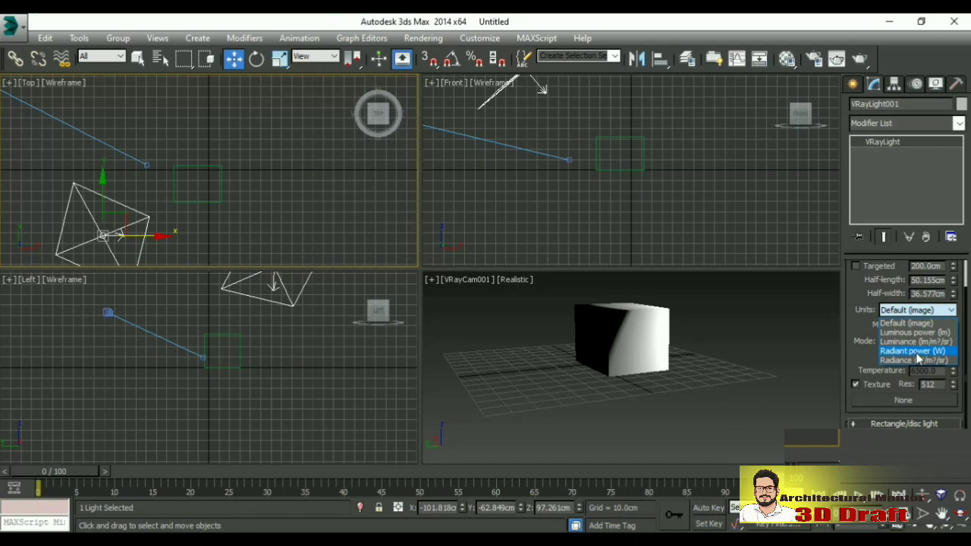
{"action": "left_click", "coordinate": [918, 353]}
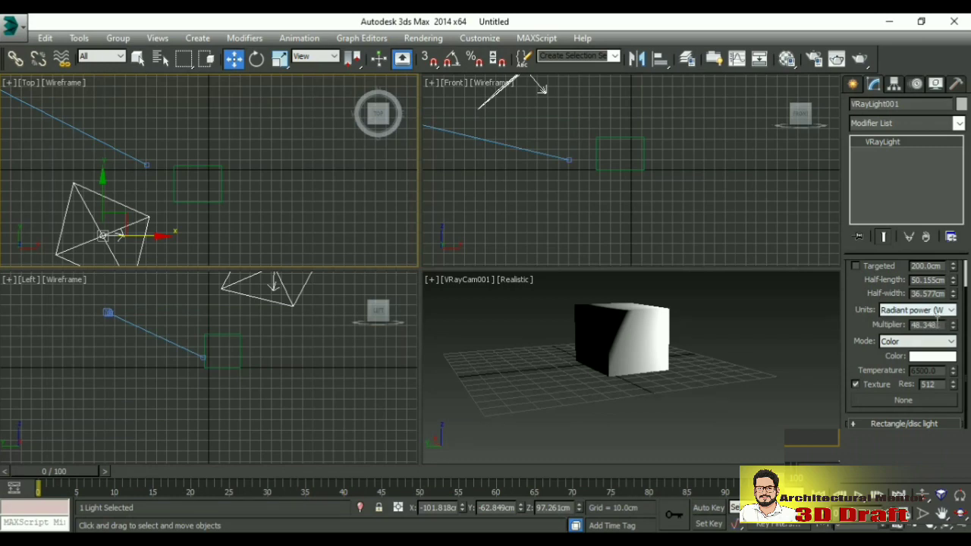
{"action": "left_click_drag", "start_coordinate": [941, 324], "coordinate": [839, 327]}
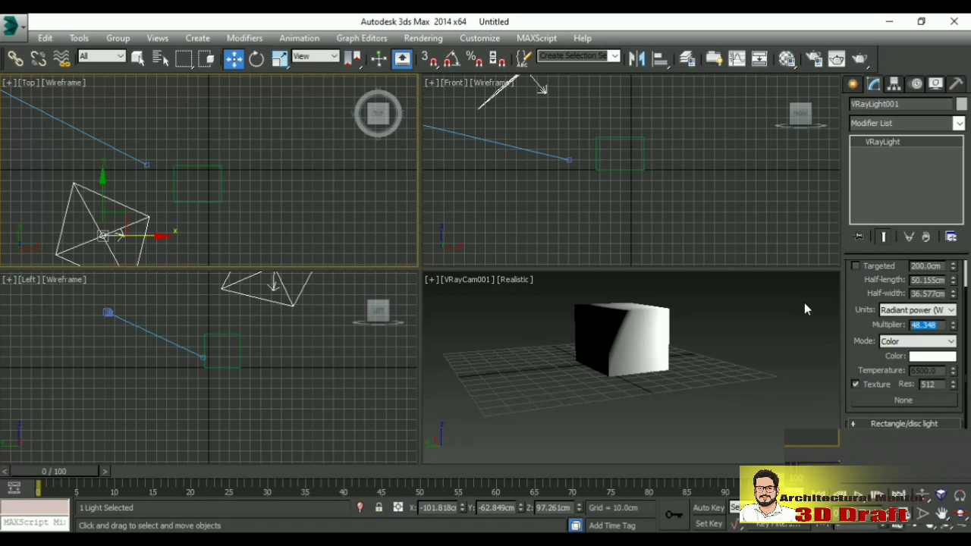
{"action": "type", "text": "100"}
{"action": "key", "text": "Return"}
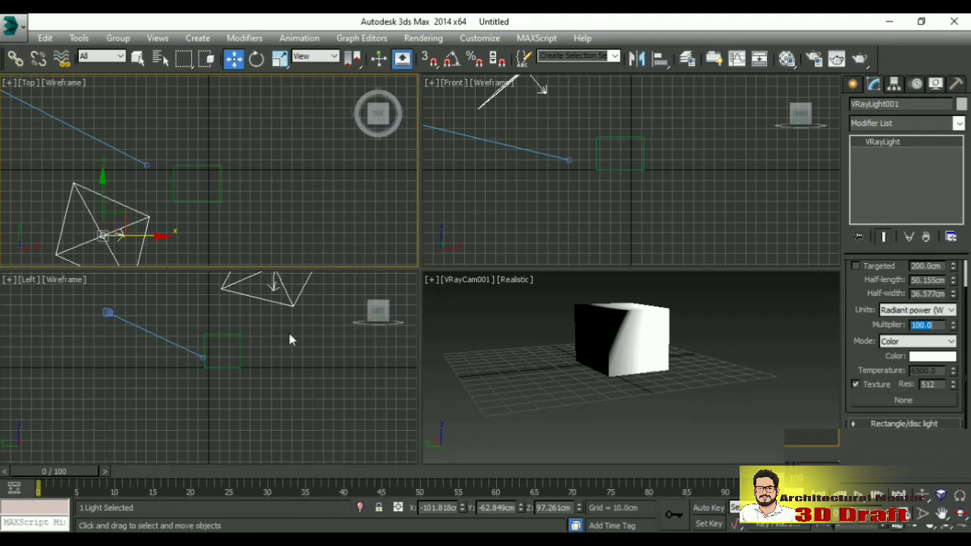
{"action": "right_click", "coordinate": [446, 352]}
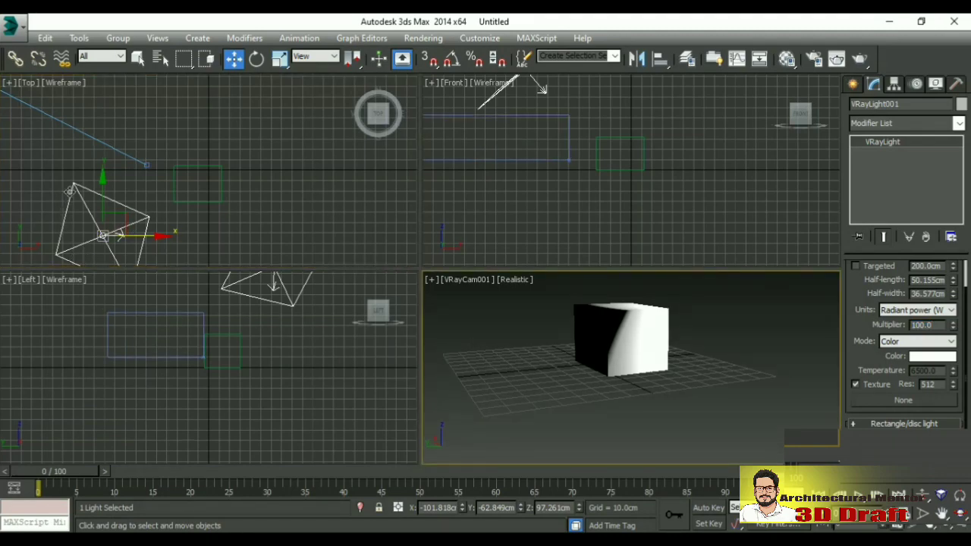
Raise the plane light in Top view, pull the camera back in Left view, then deselect all
{"action": "mouse_move", "coordinate": [99, 202]}
{"action": "left_mouse_down"}
{"action": "mouse_move", "coordinate": [77, 179]}
{"action": "mouse_move", "coordinate": [77, 152]}
{"action": "left_mouse_up"}
{"action": "left_click", "coordinate": [165, 341]}
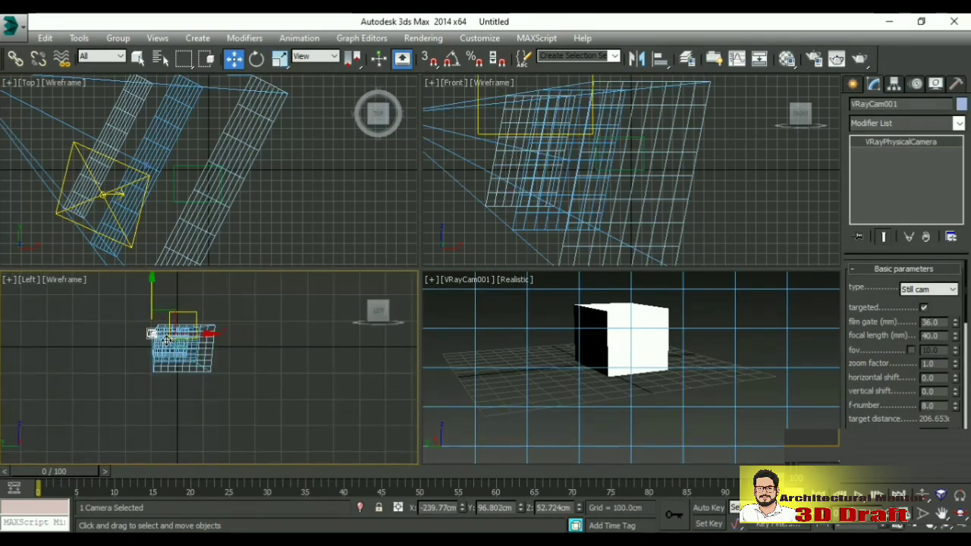
{"action": "left_click_drag", "start_coordinate": [165, 341], "coordinate": [218, 350]}
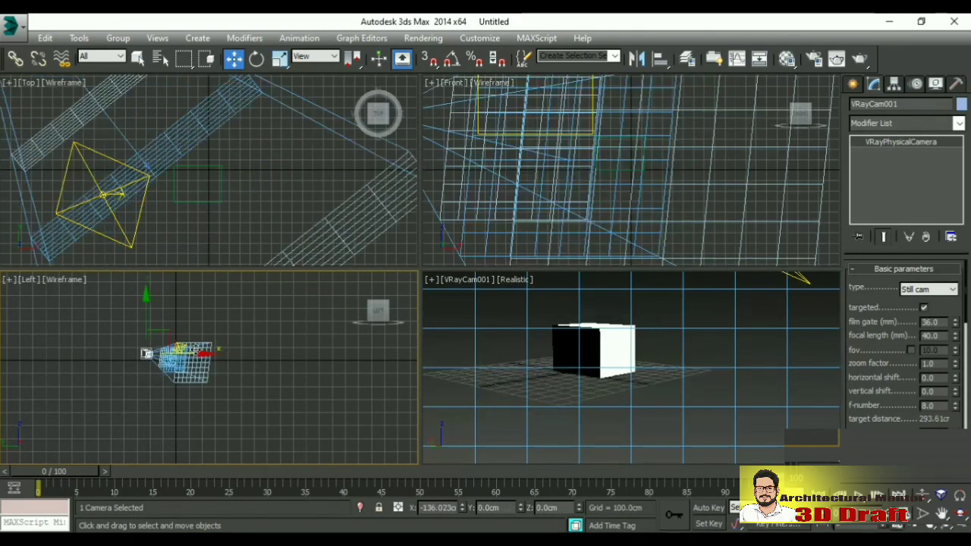
{"action": "left_click_drag", "start_coordinate": [199, 349], "coordinate": [186, 347]}
{"action": "left_click", "coordinate": [519, 361]}
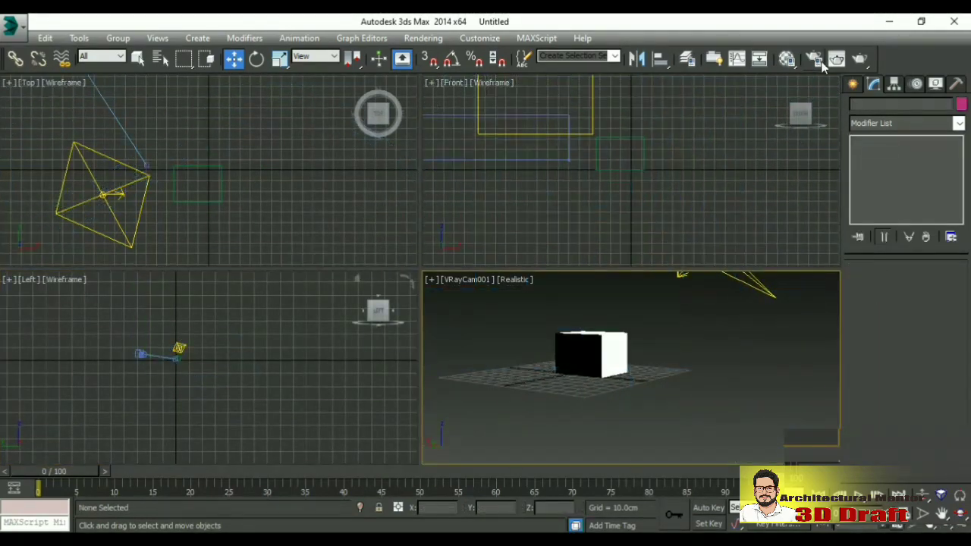
Render the reframed VRayCam001 view, zoom to inspect the result, and move the frame buffer aside
{"action": "left_click", "coordinate": [859, 59]}
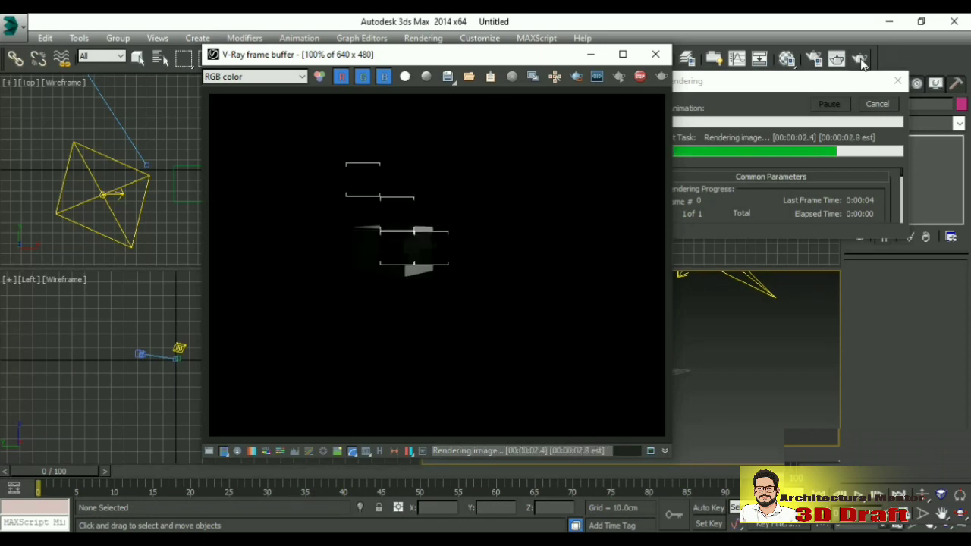
{"action": "scroll", "coordinate": [370, 239], "scroll_direction": "up", "scroll_amount": 2}
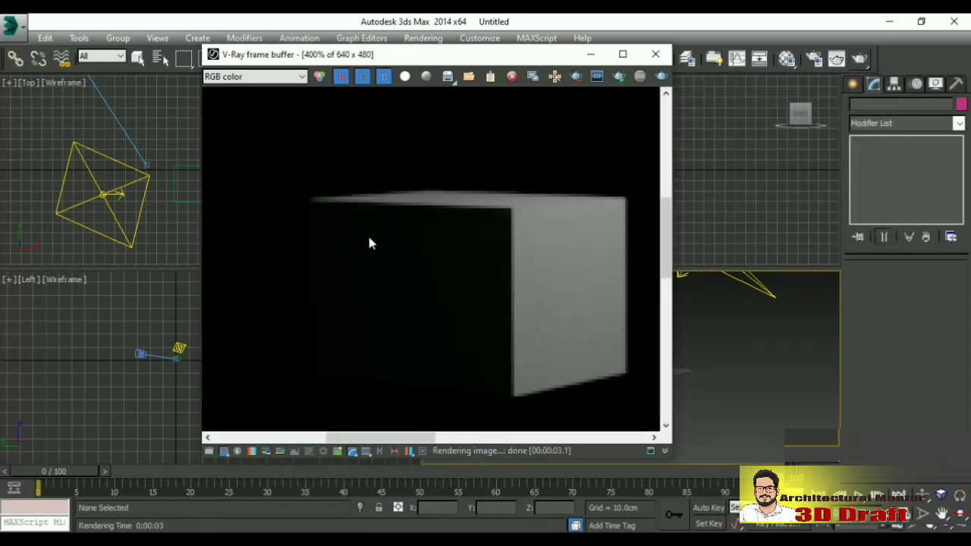
{"action": "scroll", "coordinate": [370, 243], "scroll_direction": "down", "scroll_amount": 1}
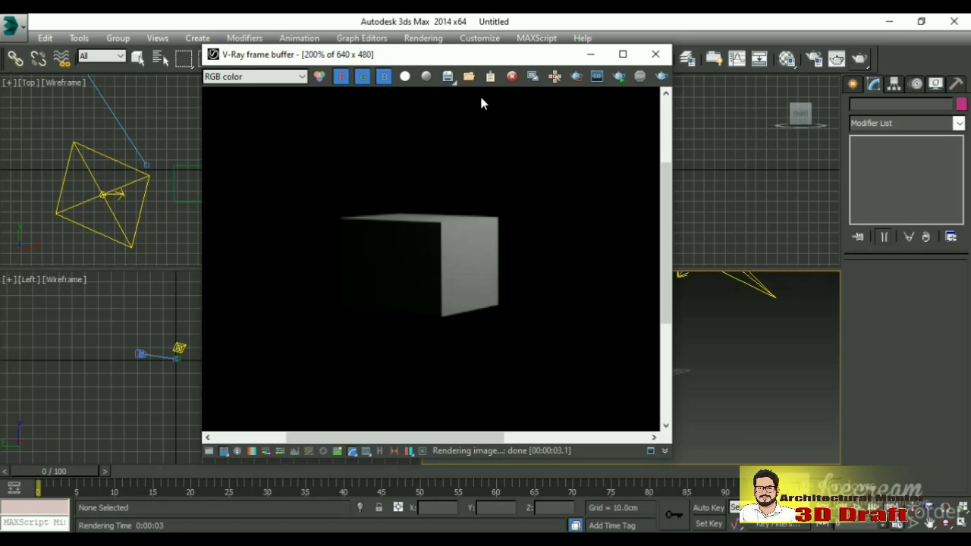
{"action": "mouse_move", "coordinate": [546, 56]}
{"action": "left_mouse_down"}
{"action": "mouse_move", "coordinate": [605, 238]}
{"action": "mouse_move", "coordinate": [604, 174]}
{"action": "mouse_move", "coordinate": [576, 94]}
{"action": "mouse_move", "coordinate": [584, 77]}
{"action": "left_mouse_up"}
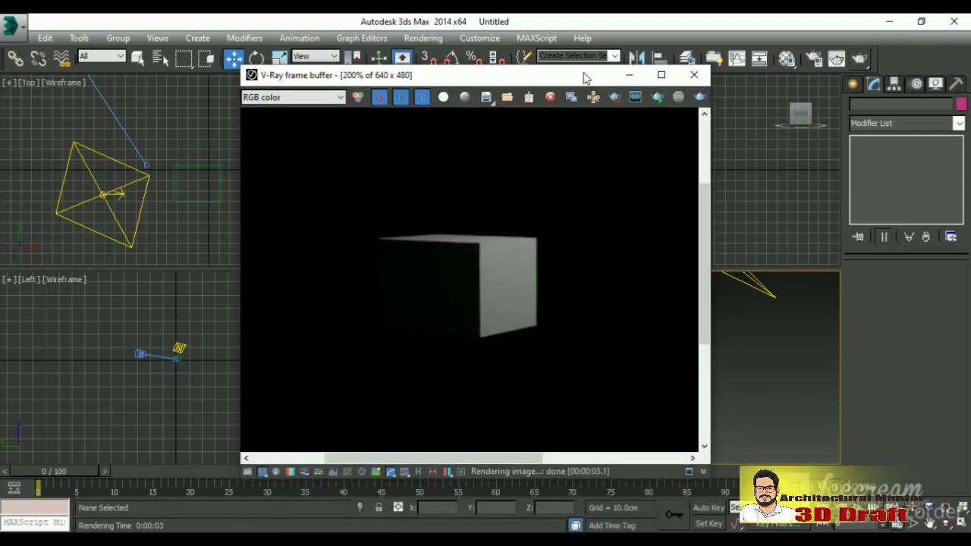